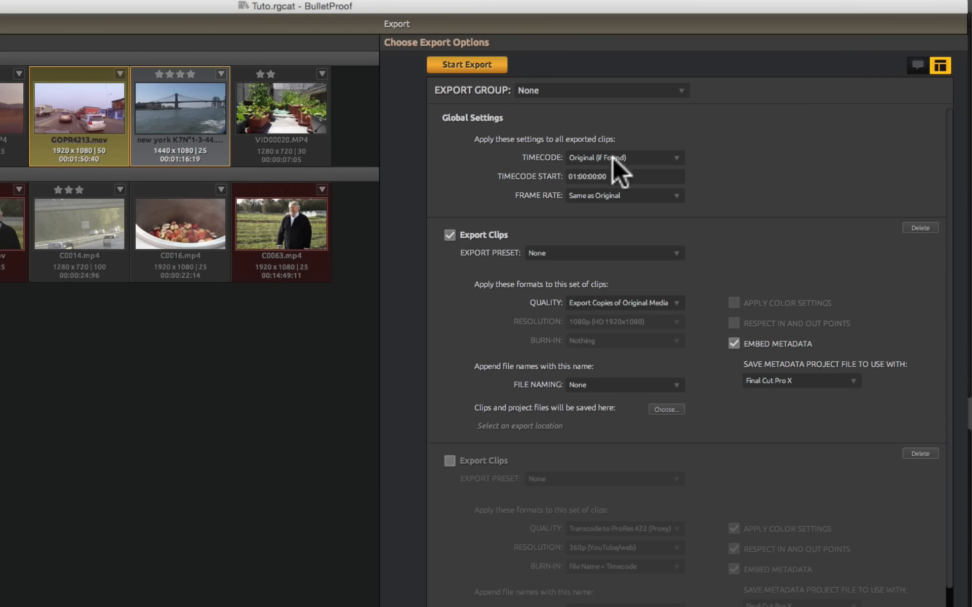
Set the global export timecode to Continuous with a start of 05:00:00:00 and review the other timecode options.
left_click(648, 156)
left_click(643, 163)
left_click(577, 177)
key("BackSpace")
type("5")
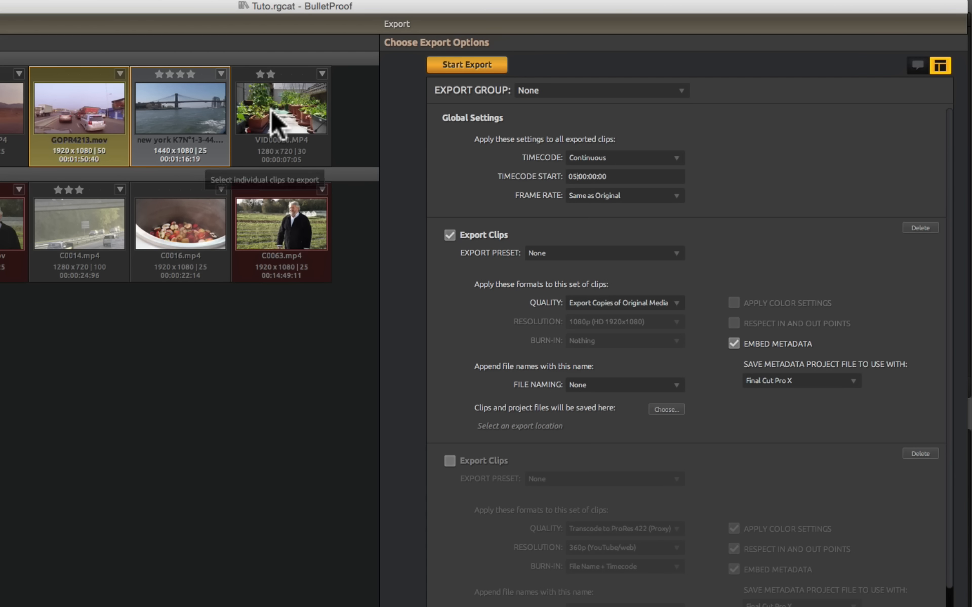
left_click(617, 153)
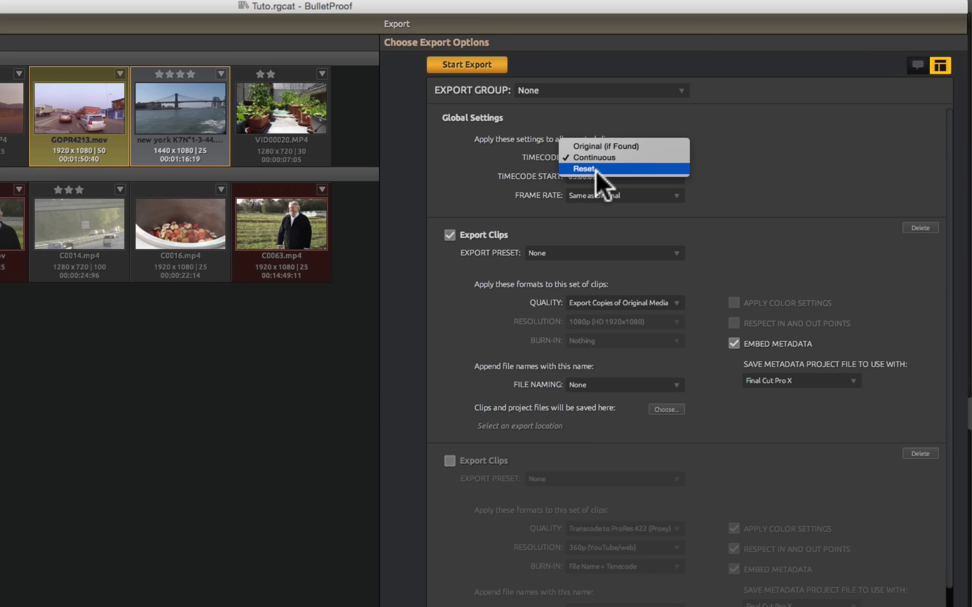
left_click(795, 138)
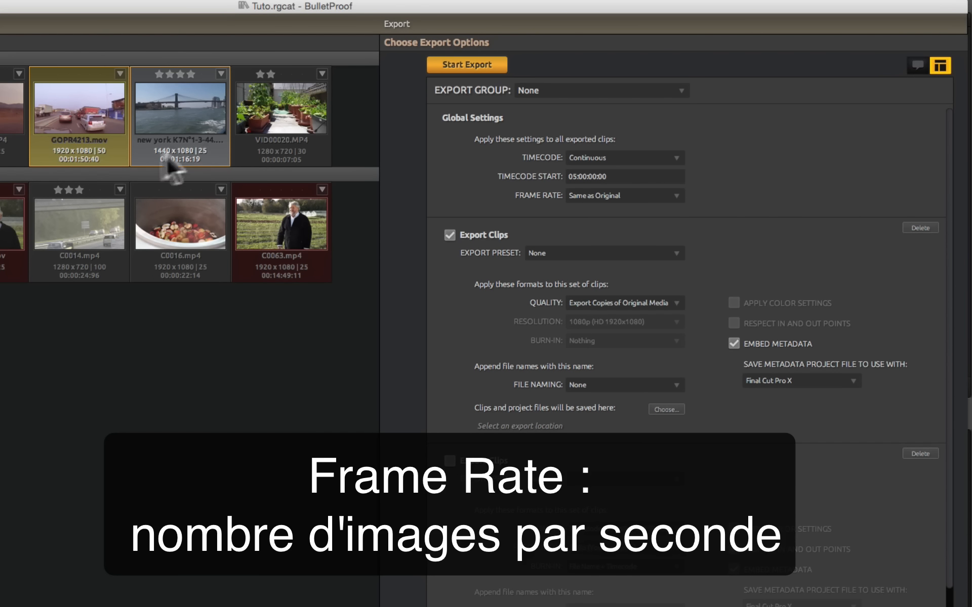
Reselect the GOPR4213.mov and New York bridge clips together and review the available export frame rates.
left_click(173, 121)
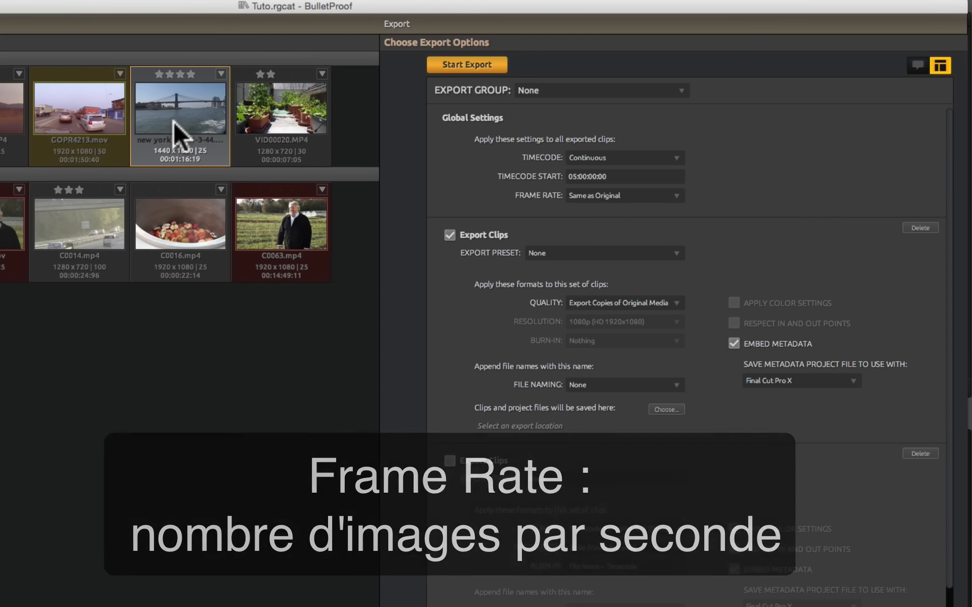
left_click(80, 123)
left_click(179, 120, "super")
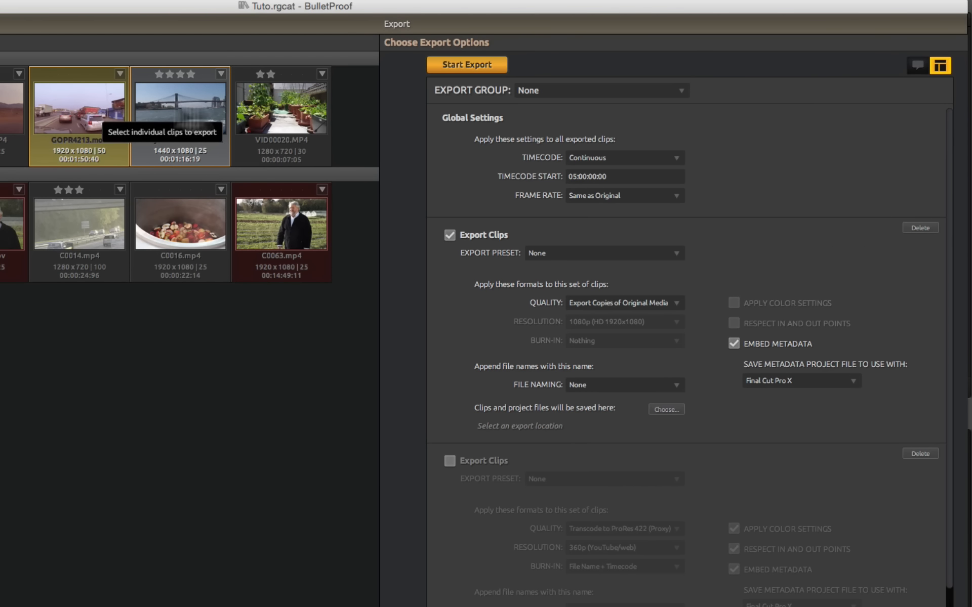
left_click(662, 197)
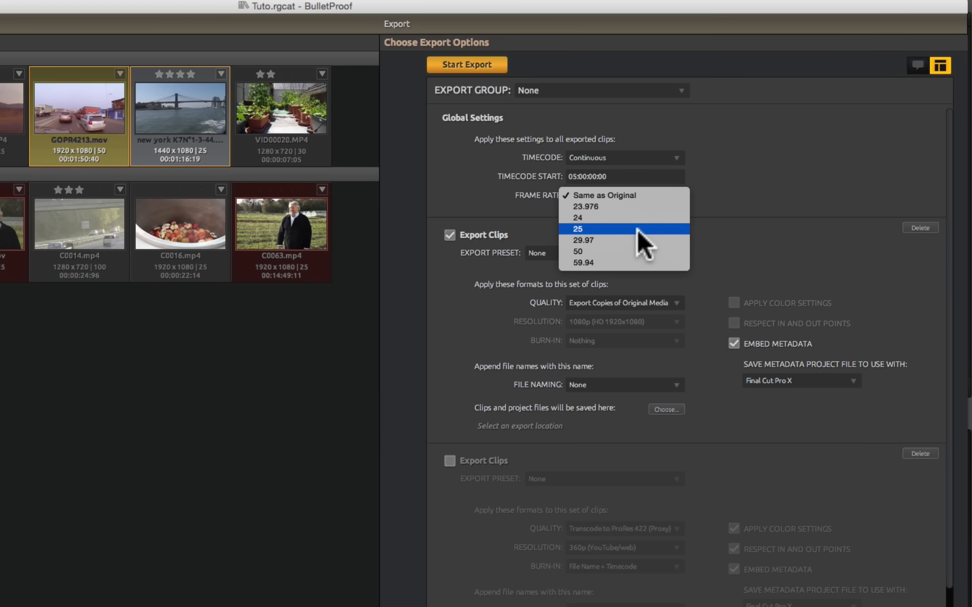
left_click(748, 164)
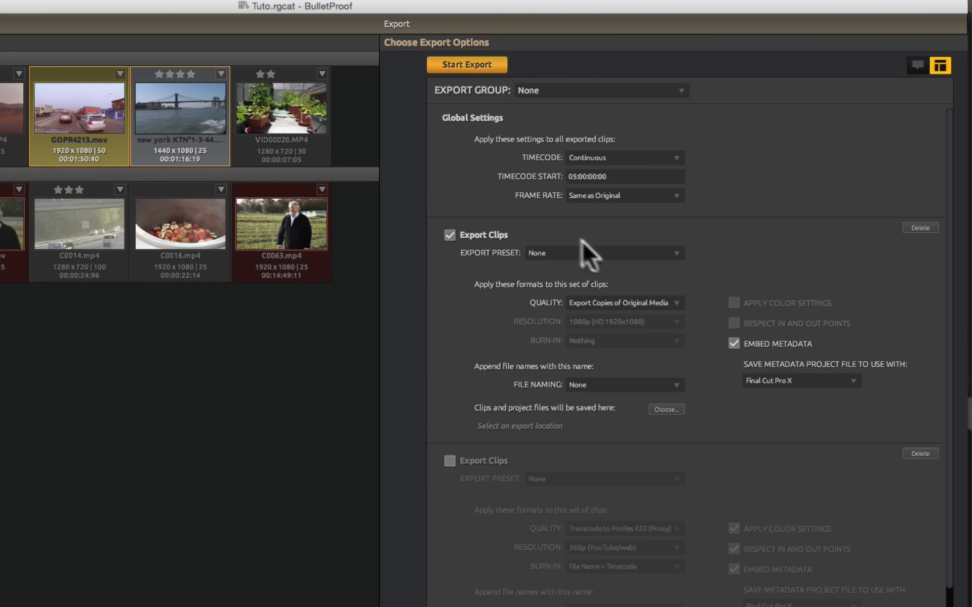
Try Reference Original Media as the first export set's quality, restore Export Copies of Original Media, and review the metadata project file options.
left_click(644, 303)
left_click(647, 313)
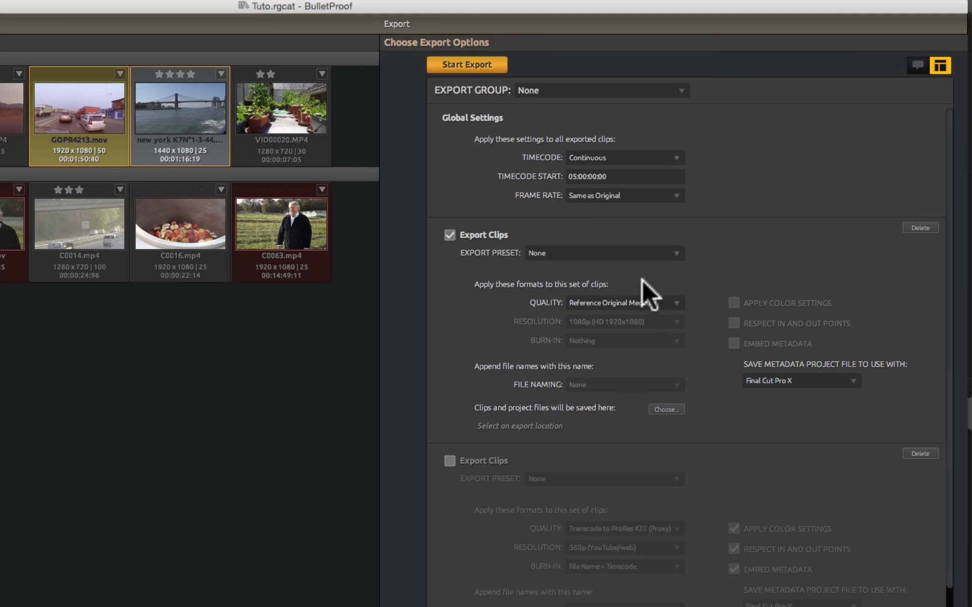
left_click(673, 303)
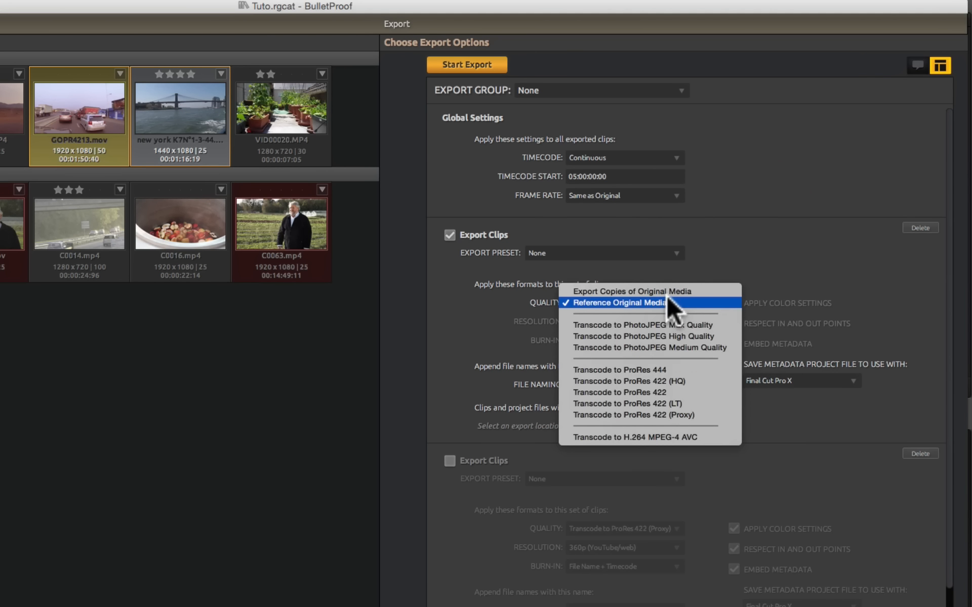
left_click(667, 292)
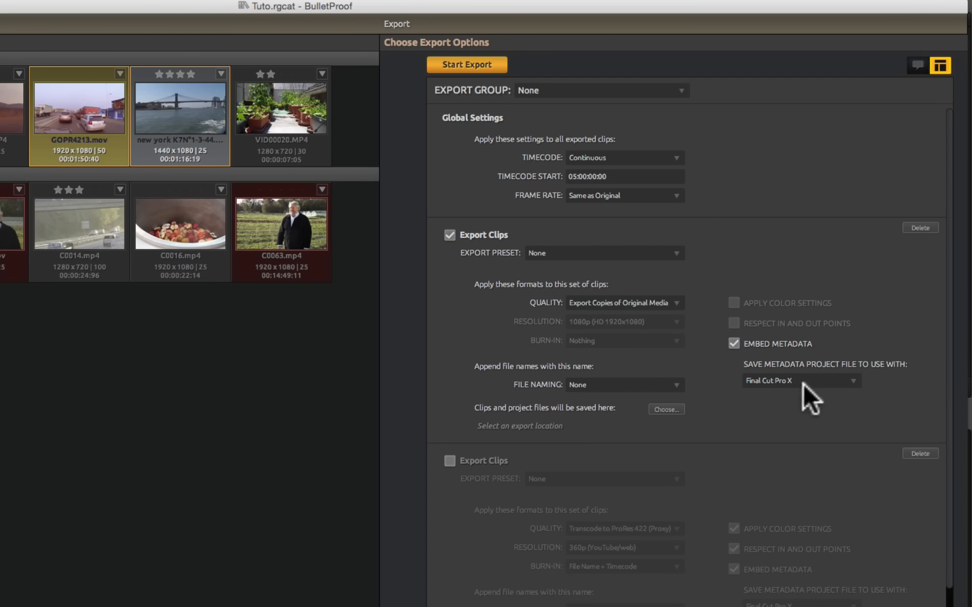
left_click(852, 383)
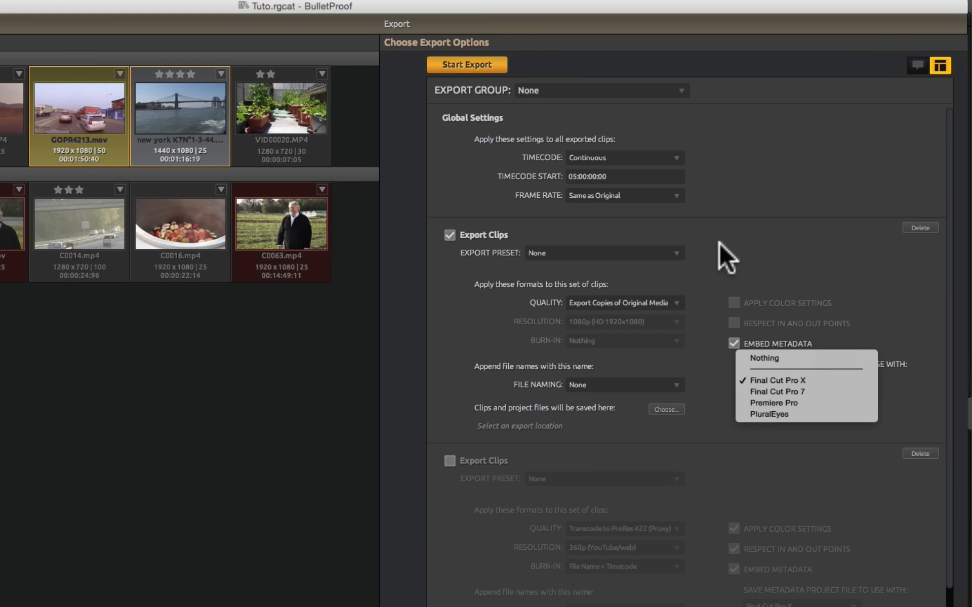
left_click(755, 247)
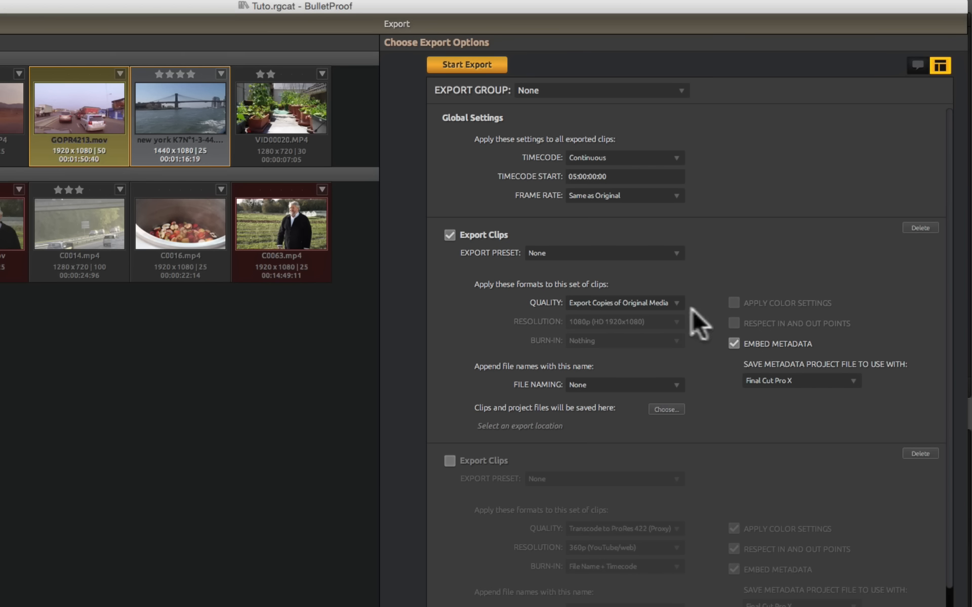
Try Transcode to ProRes 422 (HQ) for the first export set, review its resolution options, and return the quality to Export Copies of Original Media.
left_click(674, 301)
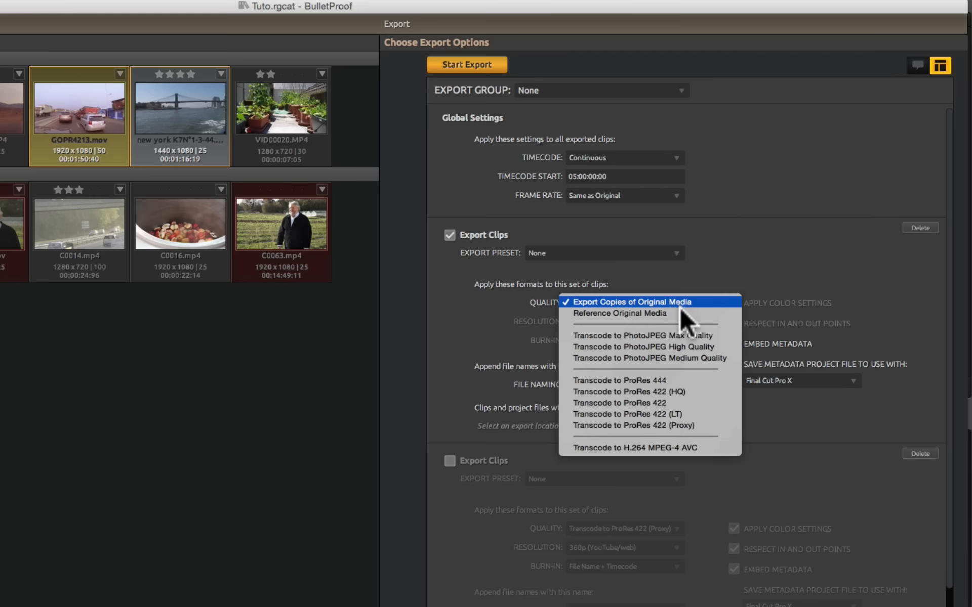
left_click(631, 390)
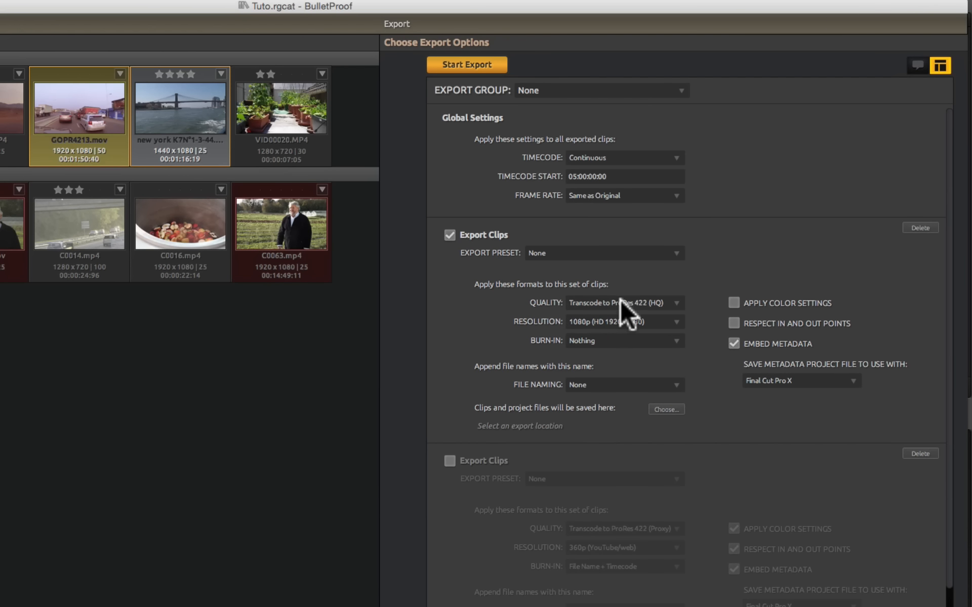
left_click(662, 320)
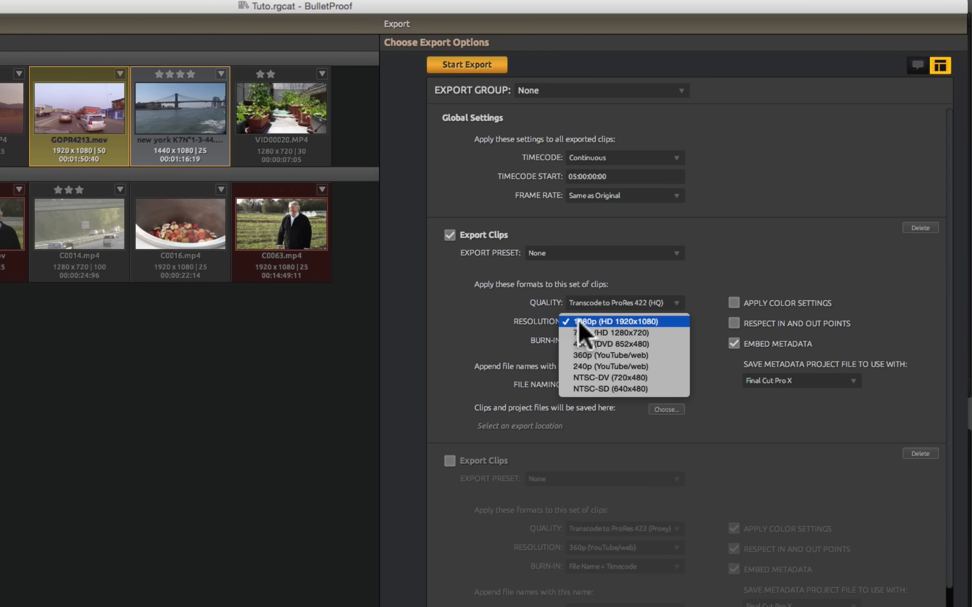
left_click(460, 333)
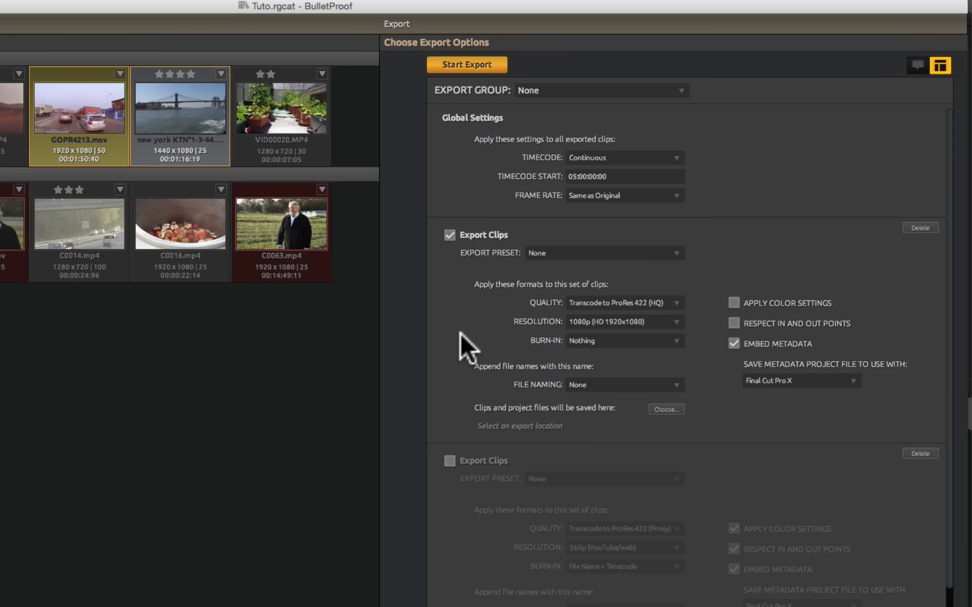
left_click(651, 303)
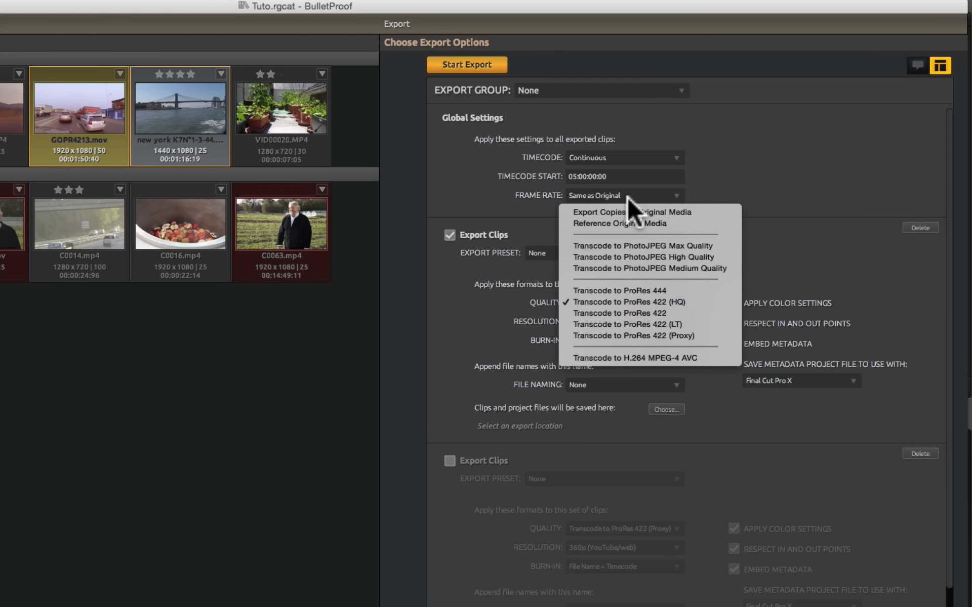
left_click(625, 210)
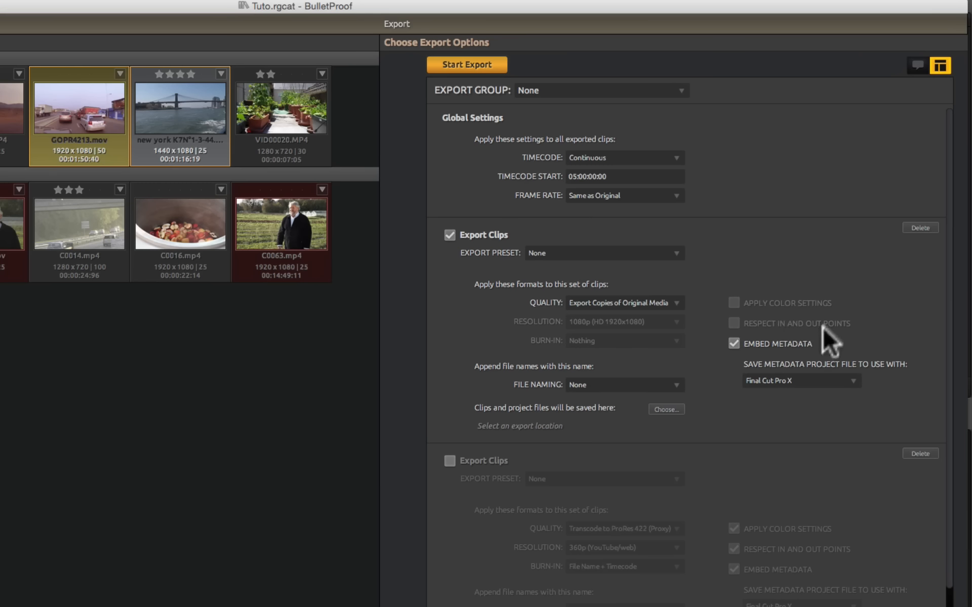
Set the first export set's quality to Transcode to ProRes 444 and its appended file naming to _[resolution].
left_click(673, 301)
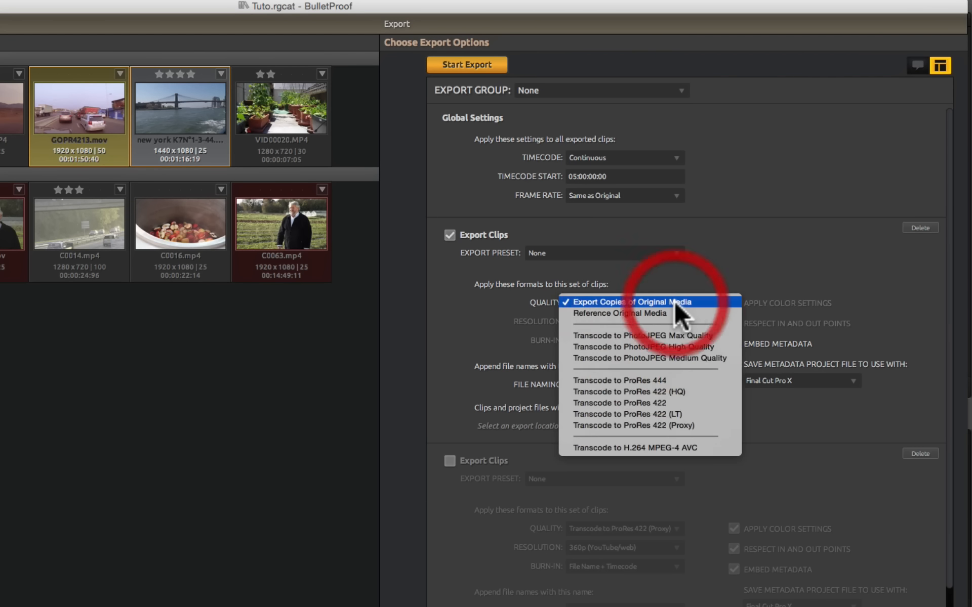
left_click(657, 377)
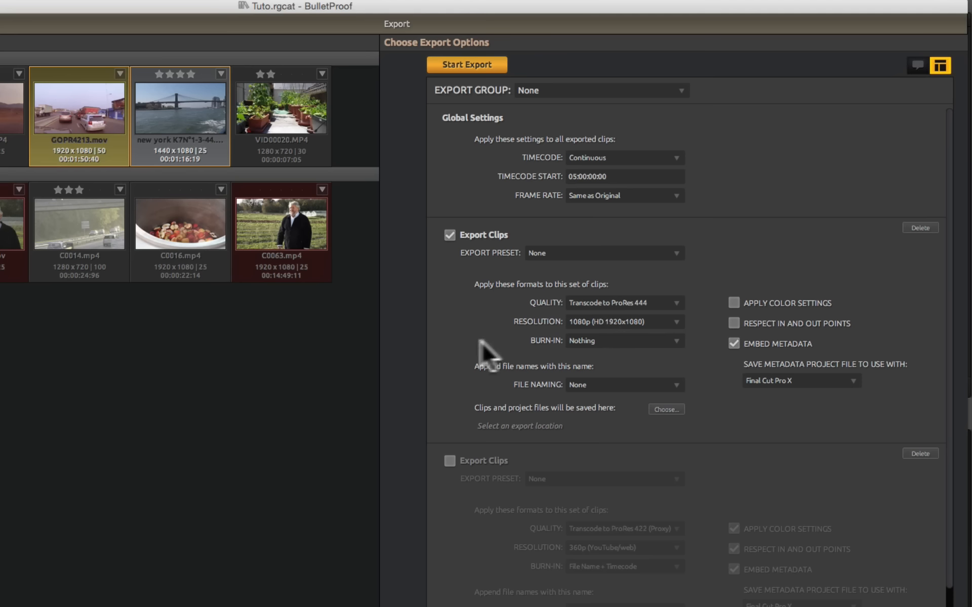
left_click(673, 338)
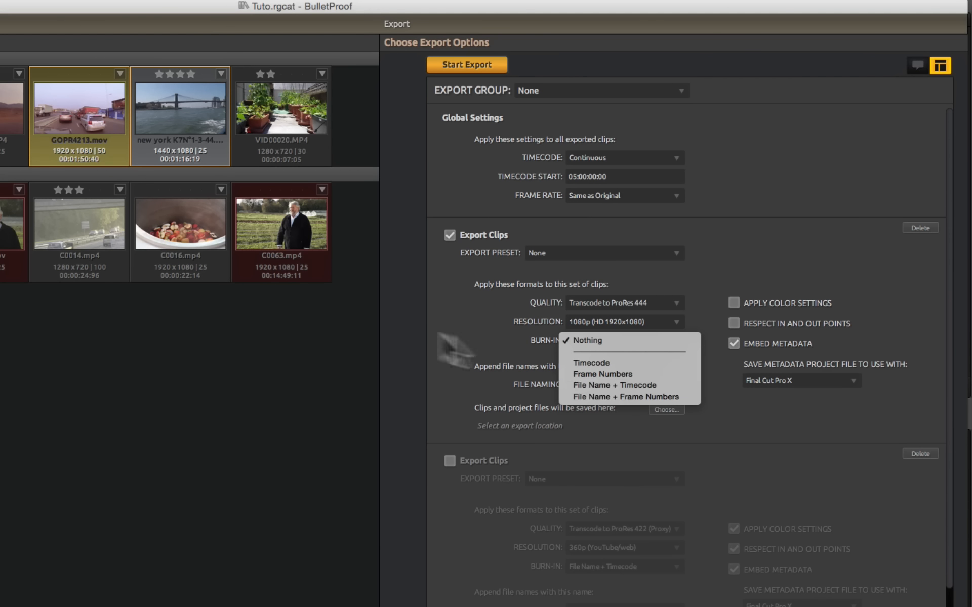
left_click(437, 325)
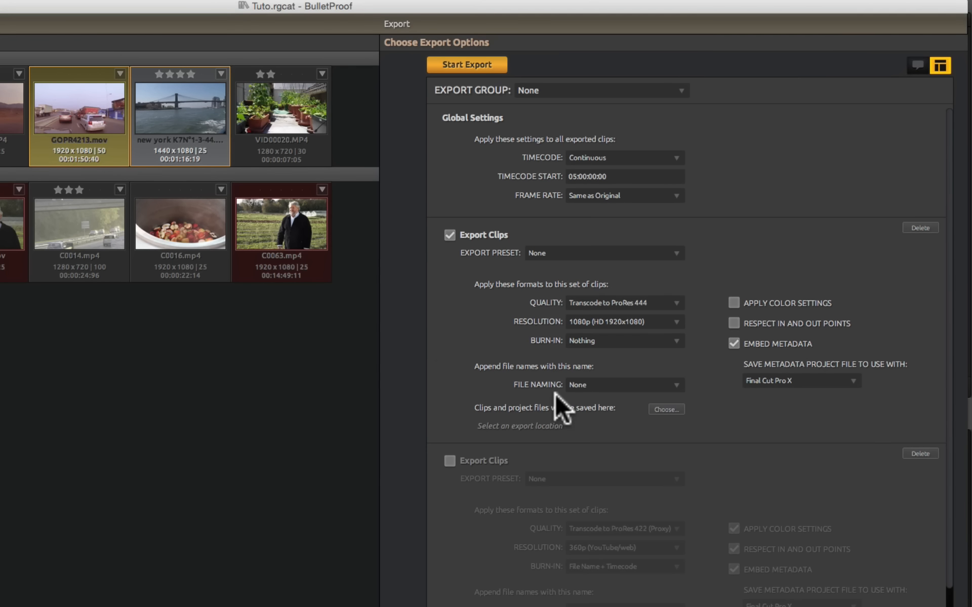
left_click(622, 383)
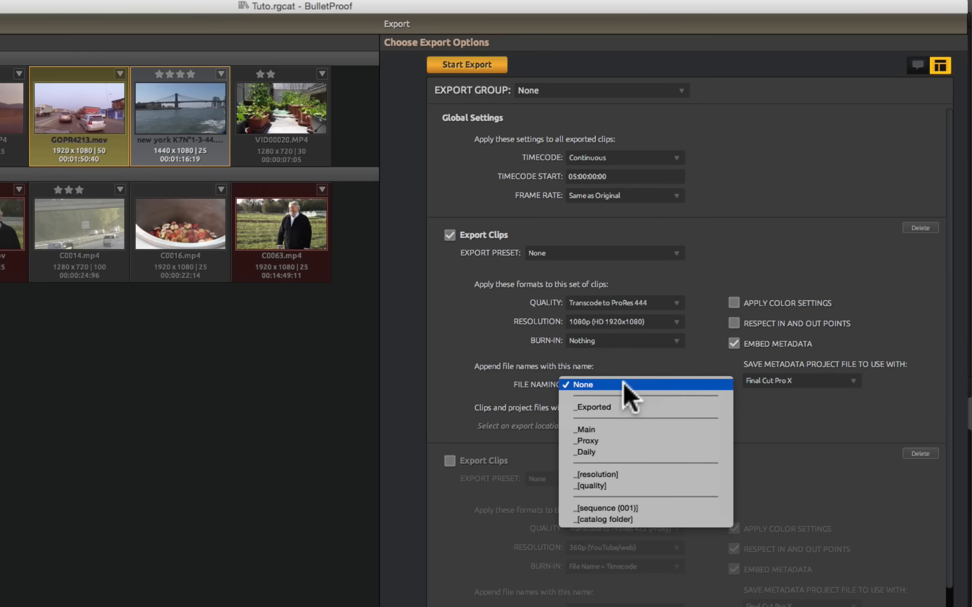
left_click(609, 471)
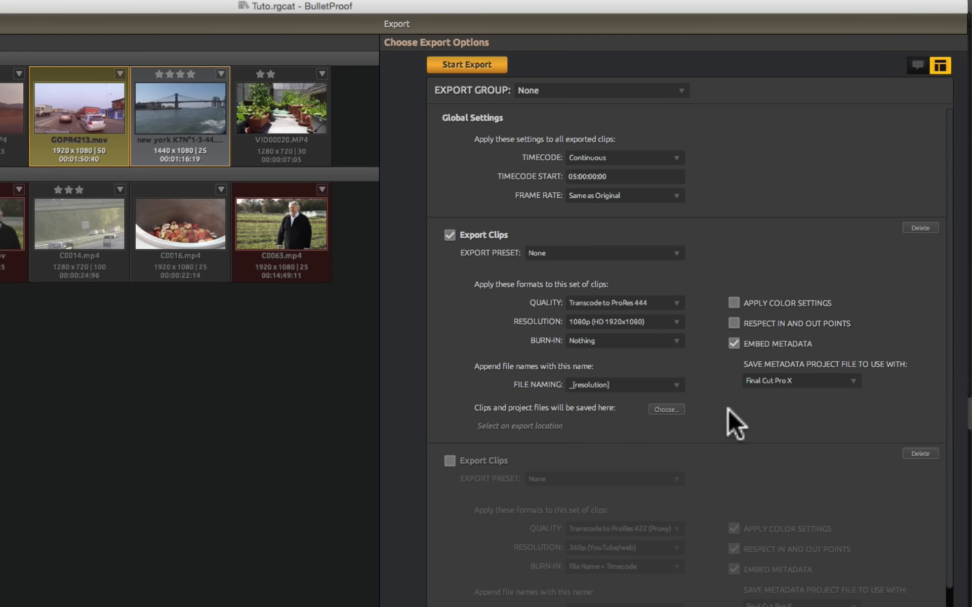
Choose the Desktop folder "Projet en cours/Media" as the save location for the first export set.
left_click(658, 409)
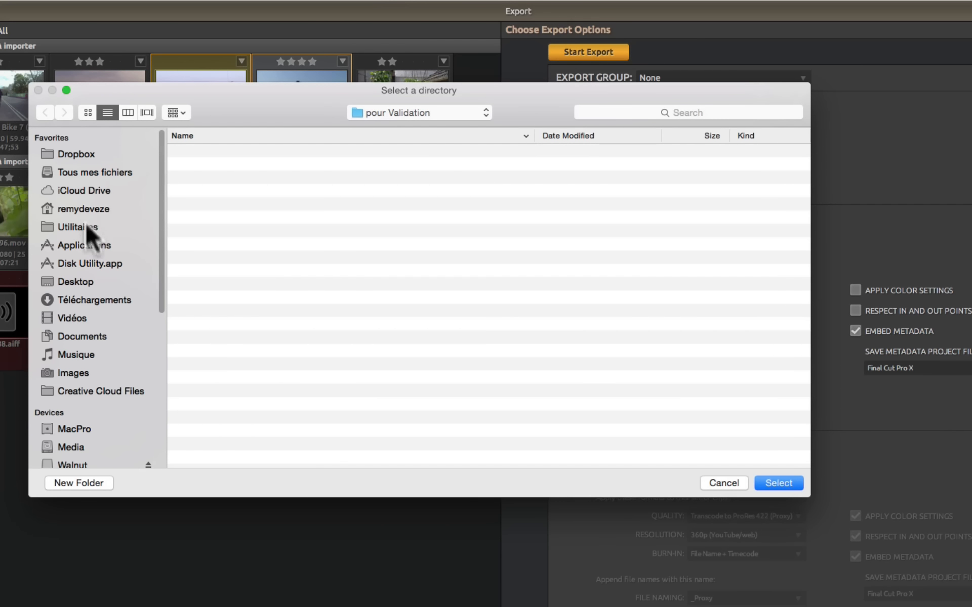
left_click(79, 276)
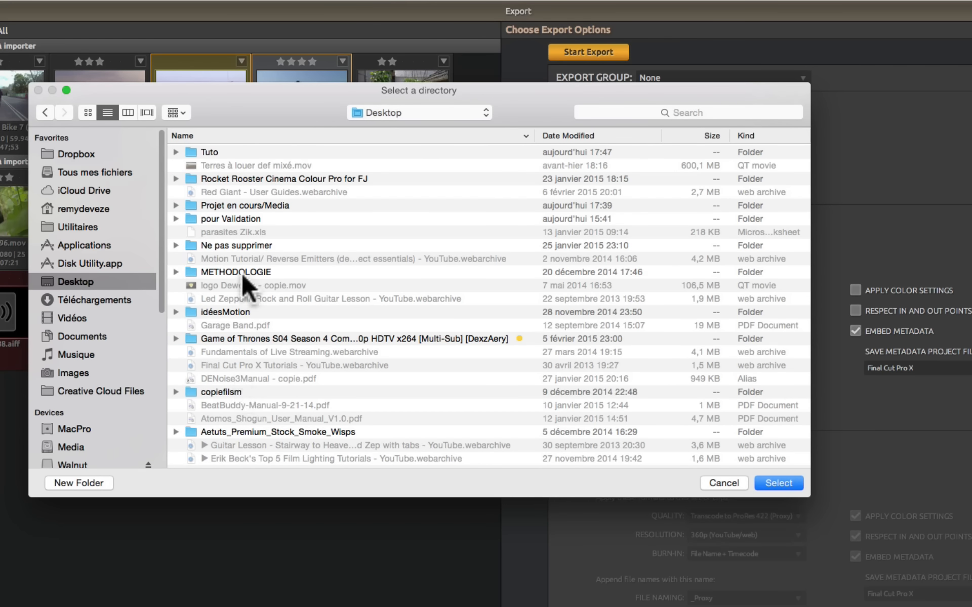
left_click(229, 214)
left_click(227, 205)
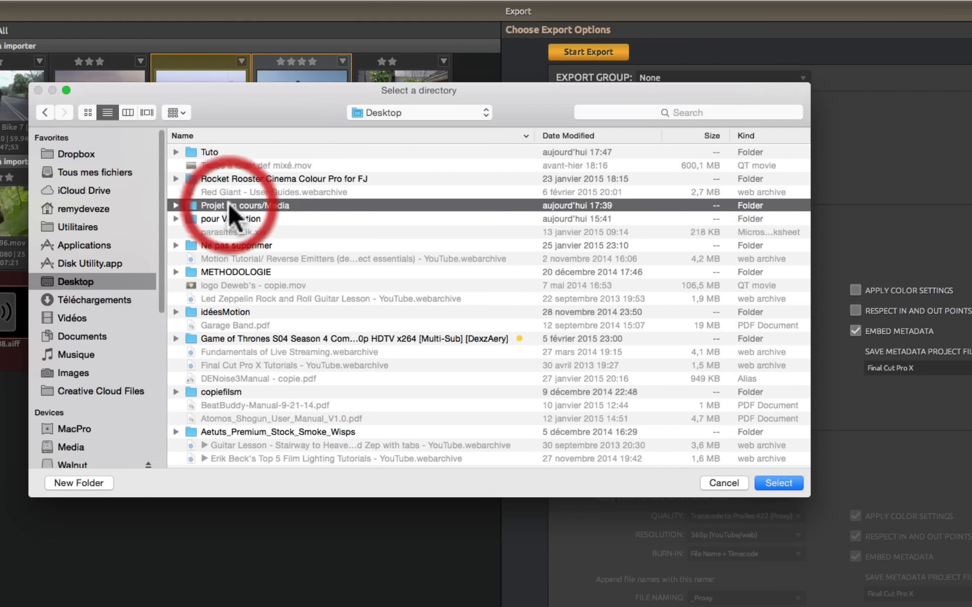
left_click(778, 483)
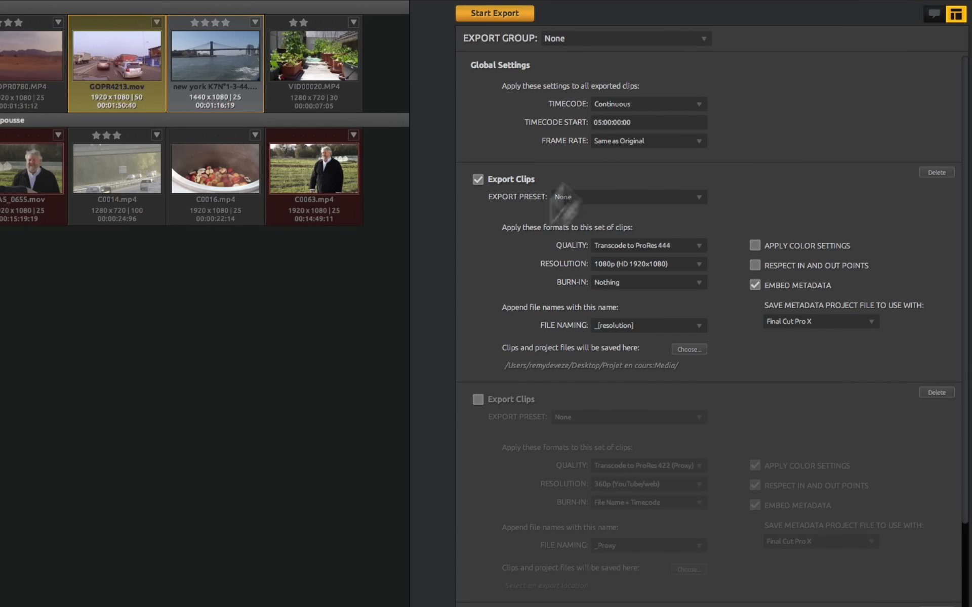
Enable the second Export Clips set and turn off its metadata embedding.
left_click(474, 398)
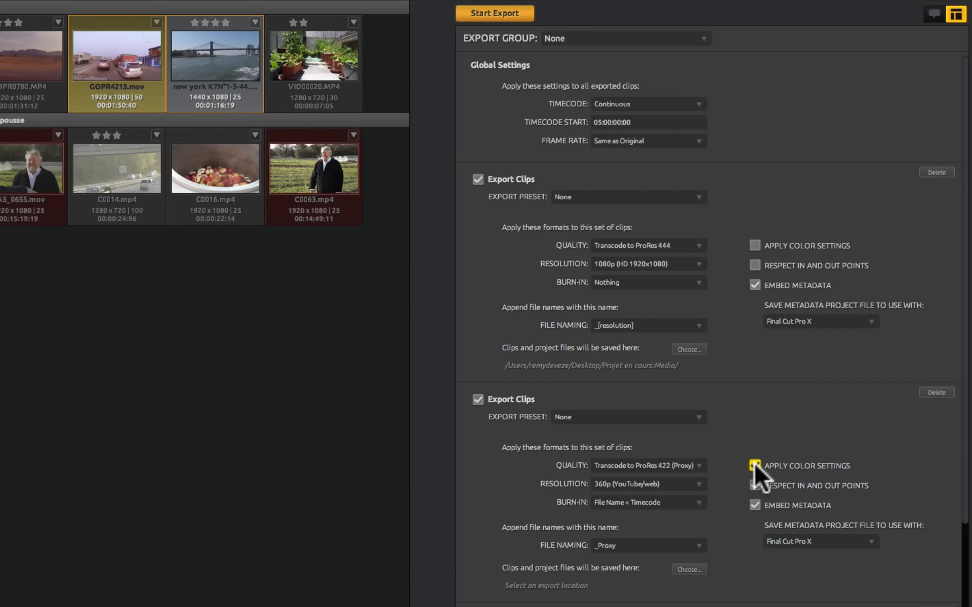
left_click(835, 437)
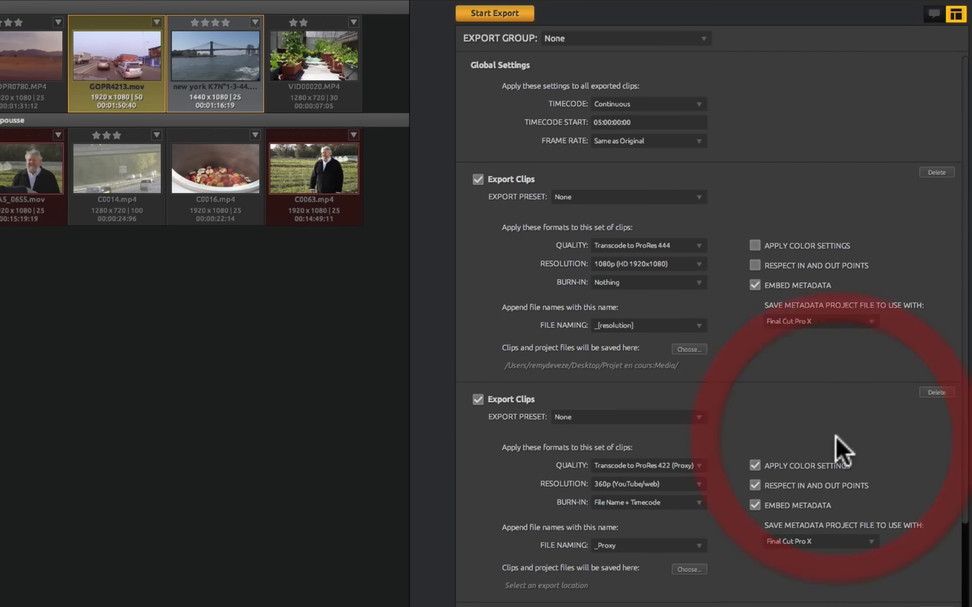
left_click(753, 505)
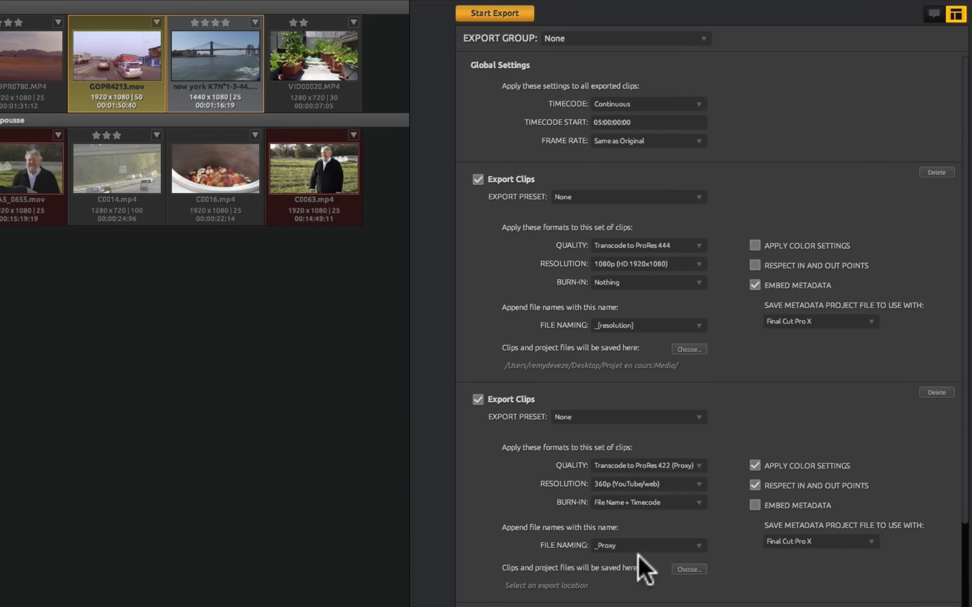
Review the first export set's presets and apply the Validation preset to the second export set.
left_click(696, 197)
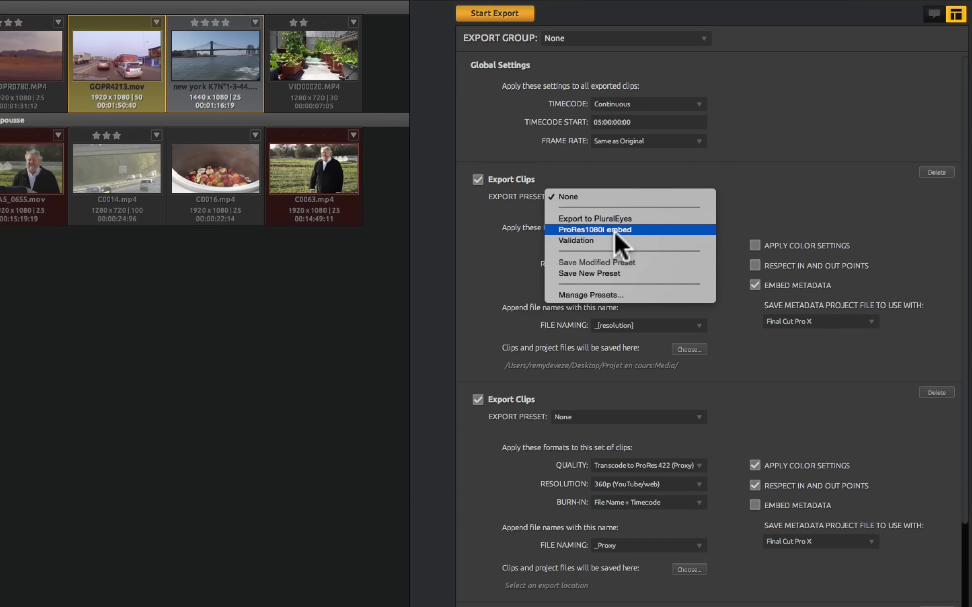
left_click(516, 419)
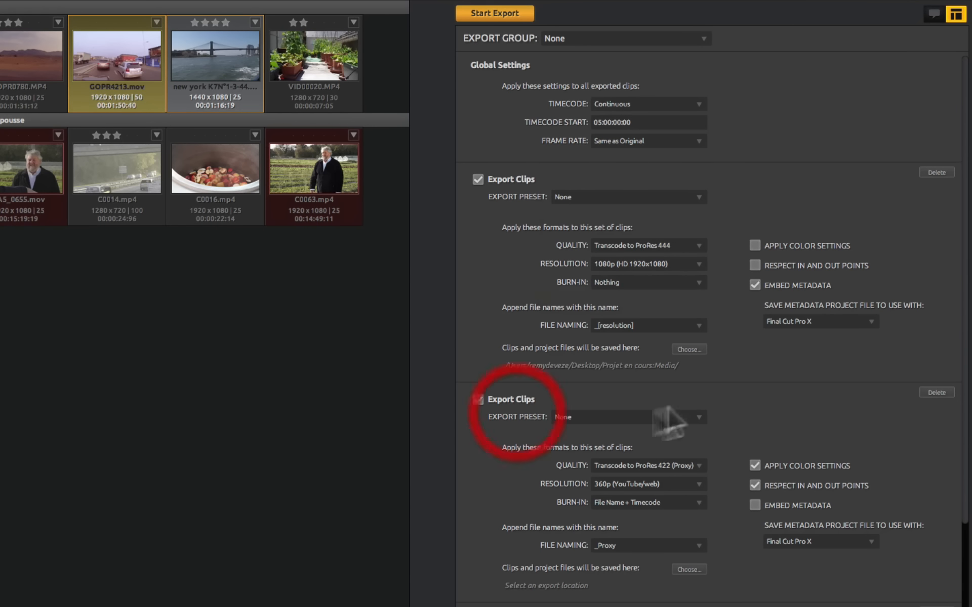
left_click(695, 418)
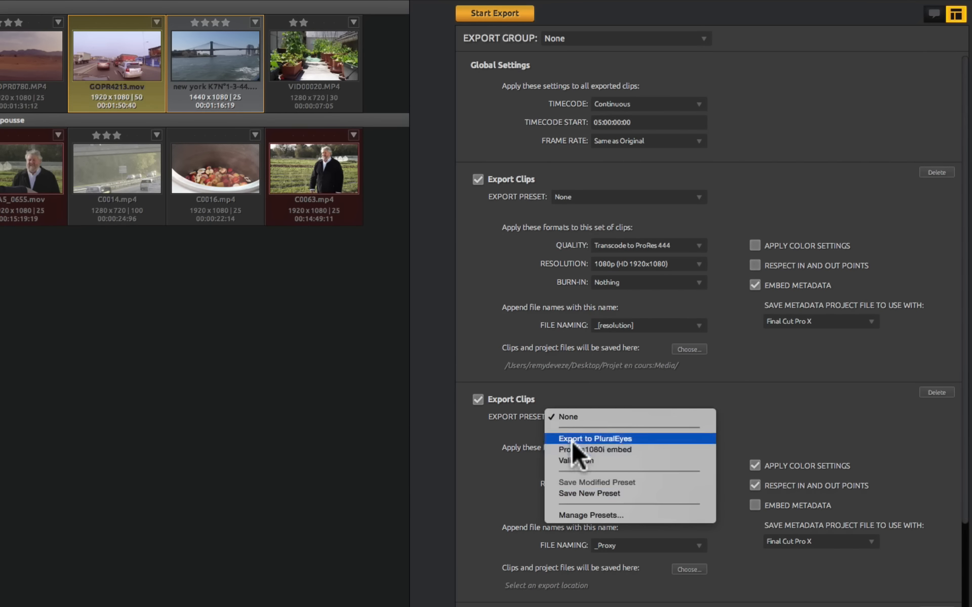
left_click(571, 460)
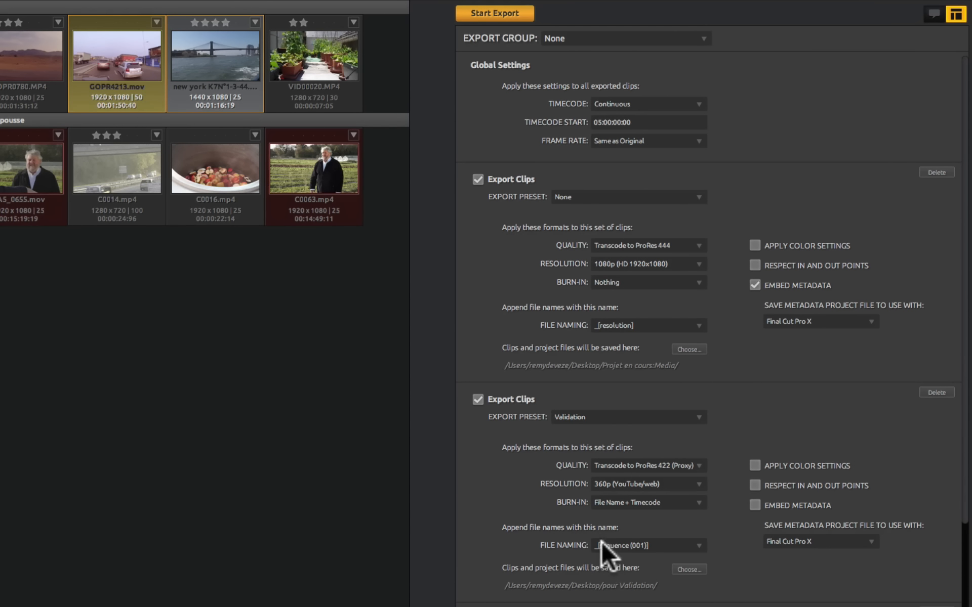
Set the second export set's appended file naming to None and apply the ProRes1080i embed preset to the first export set.
left_click(650, 548)
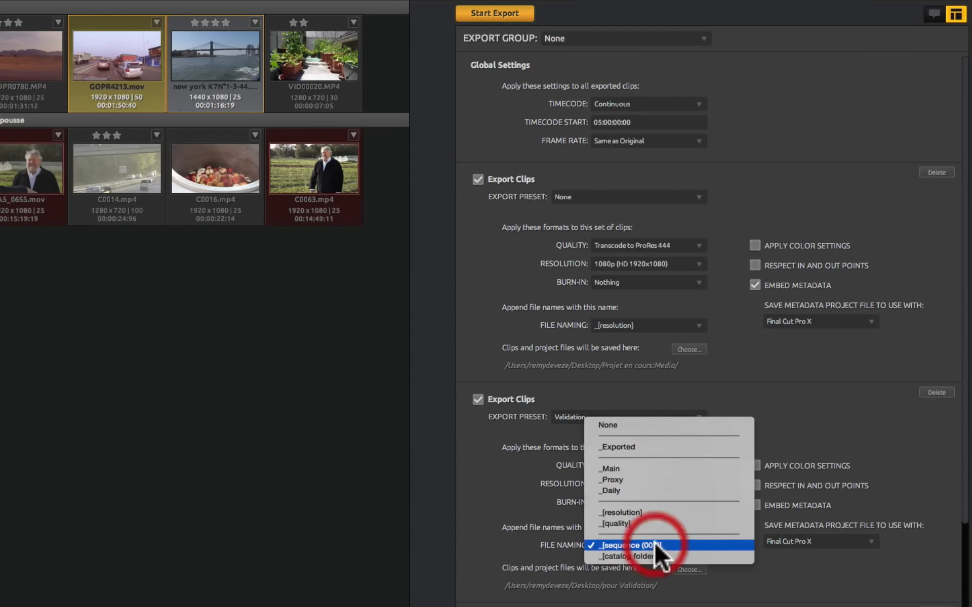
left_click(627, 421)
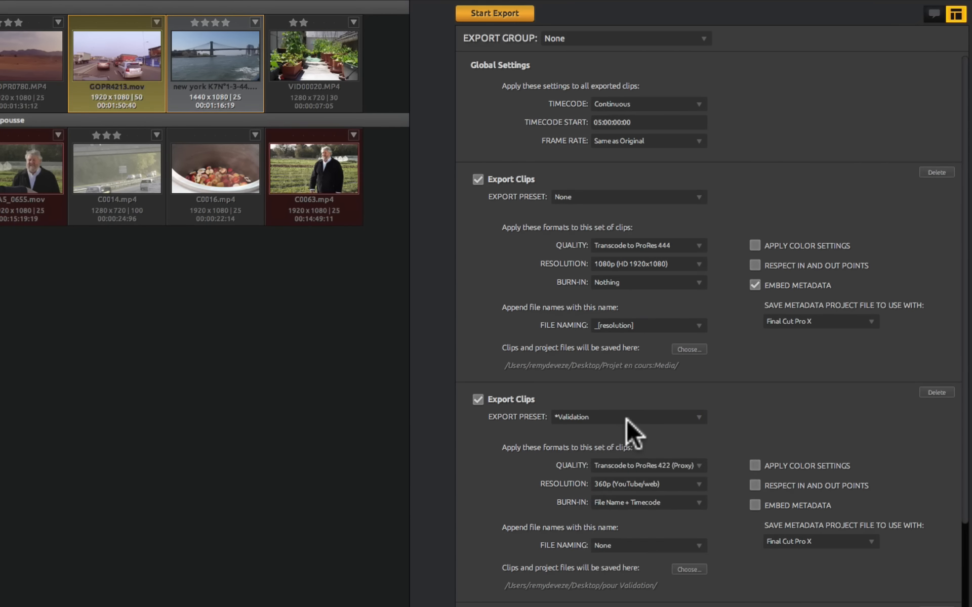
left_click(604, 197)
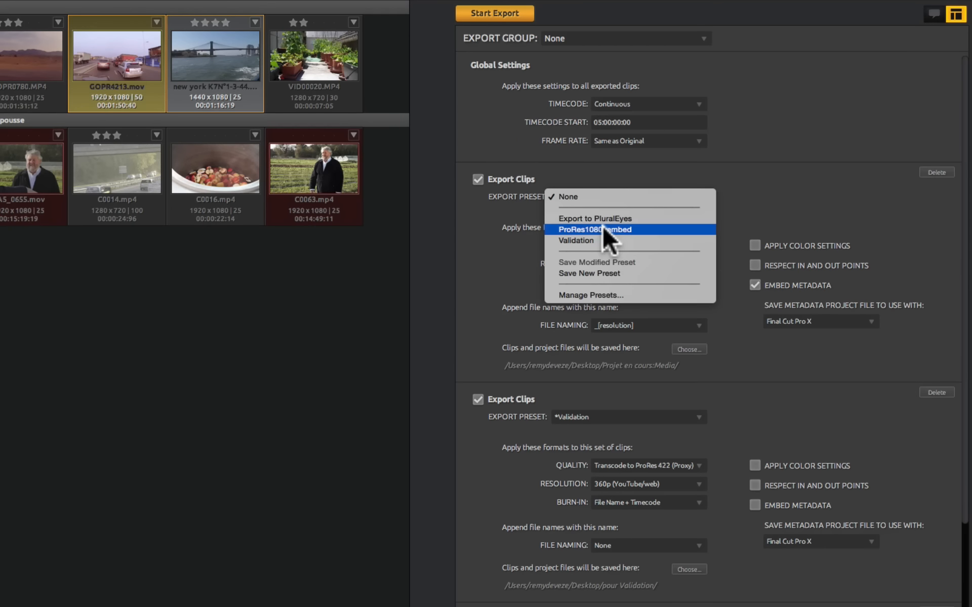
left_click(602, 225)
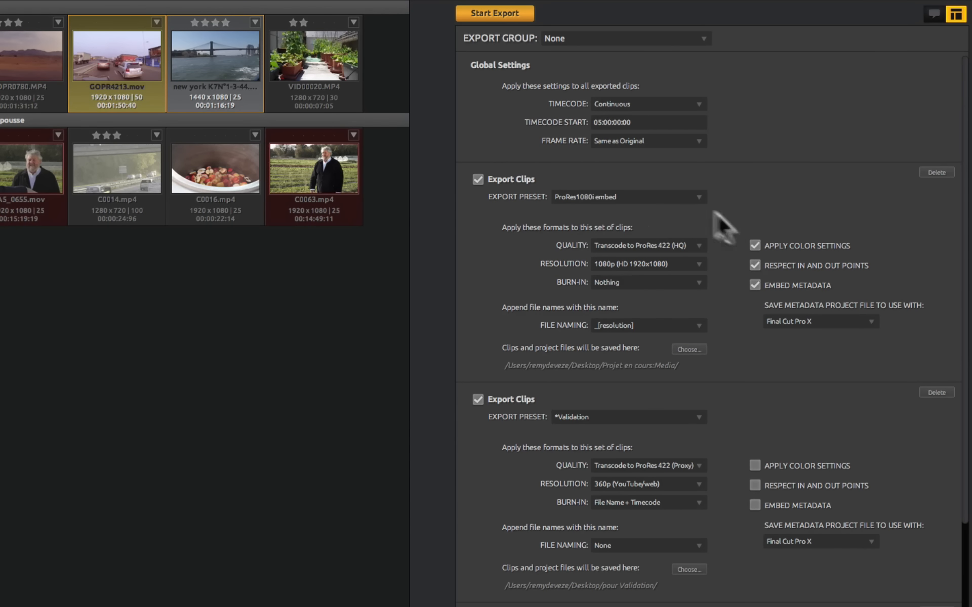
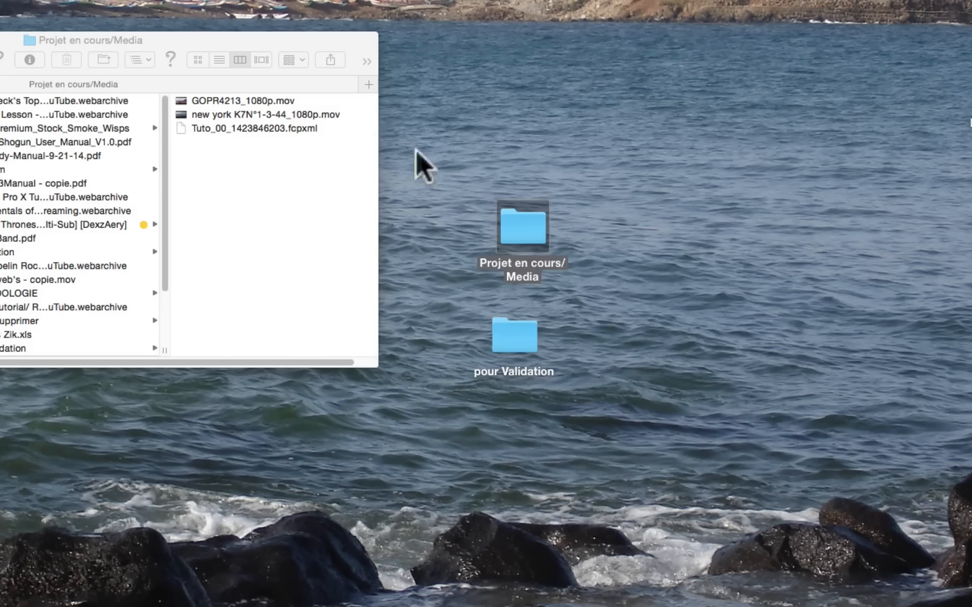
Inspect the exported GOPR4213_1080p.mov in the "Projet en cours/Media" folder, then close the folder window.
left_click(231, 98)
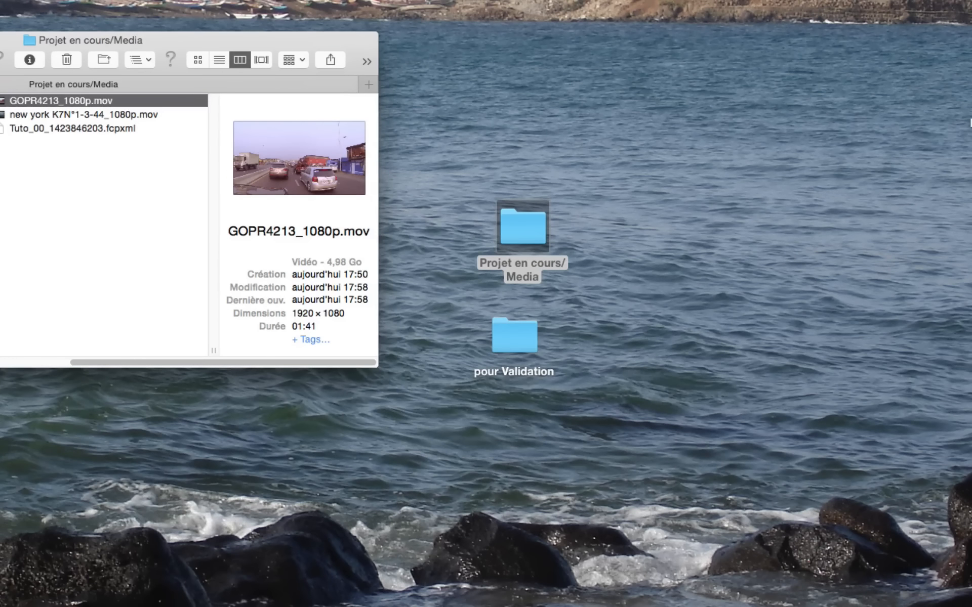
key("super+w")
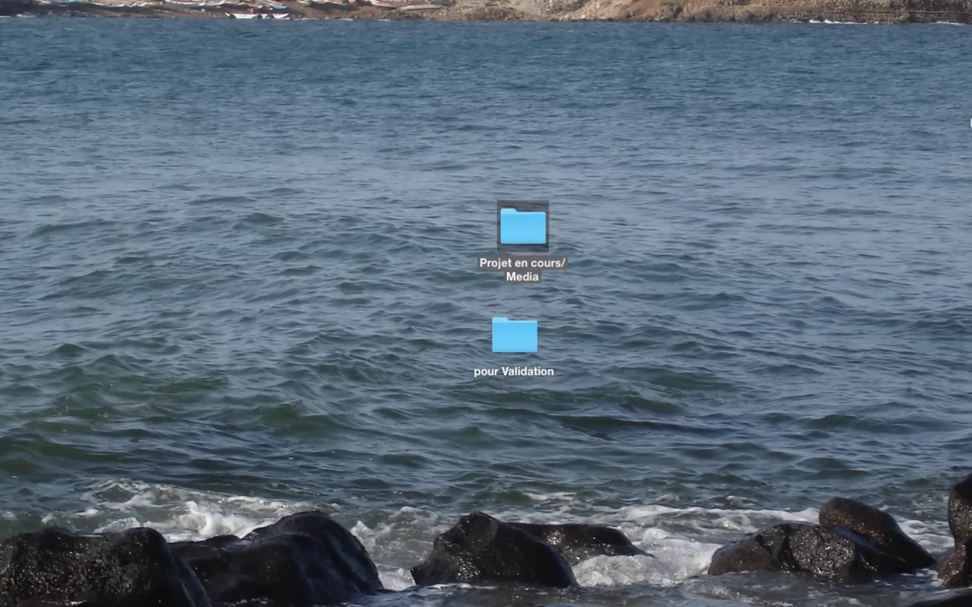
Switch to Final Cut Pro and import the XML file Tuto_00_1423846203.fcpxml from the Desktop folder "Projet en cours/Media".
key("super+Tab")
left_click(141, 8)
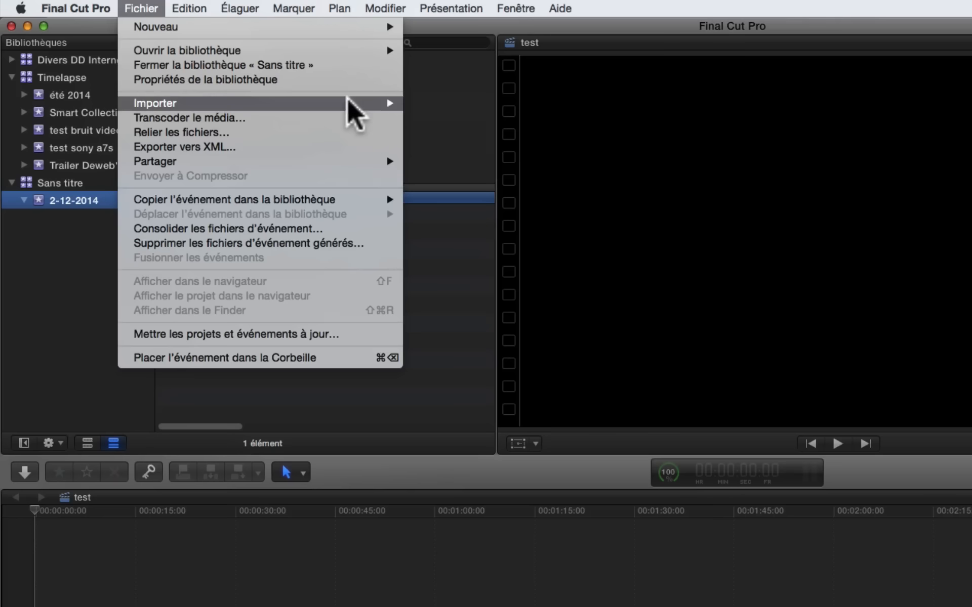
mouse_move(354, 104)
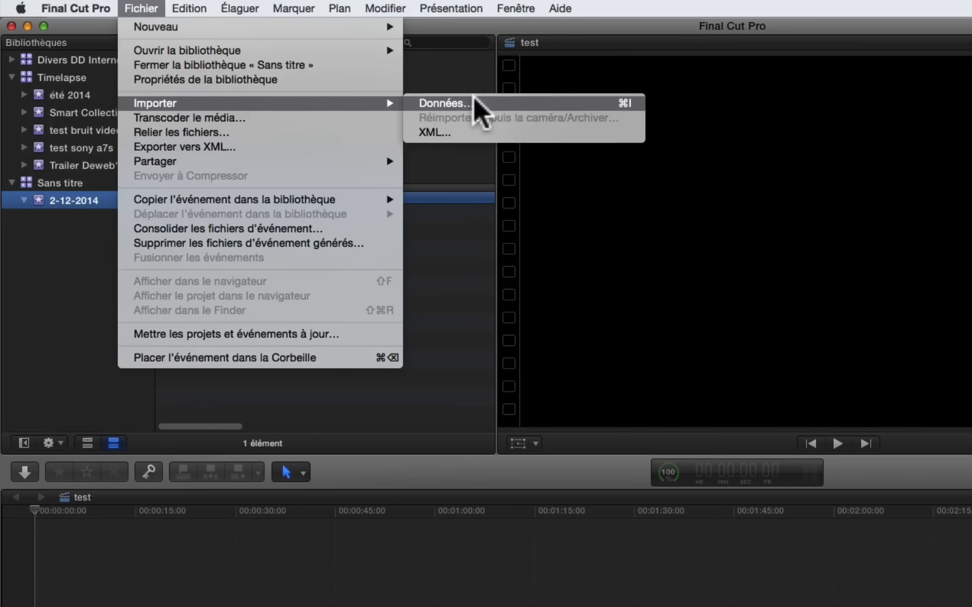
left_click(455, 131)
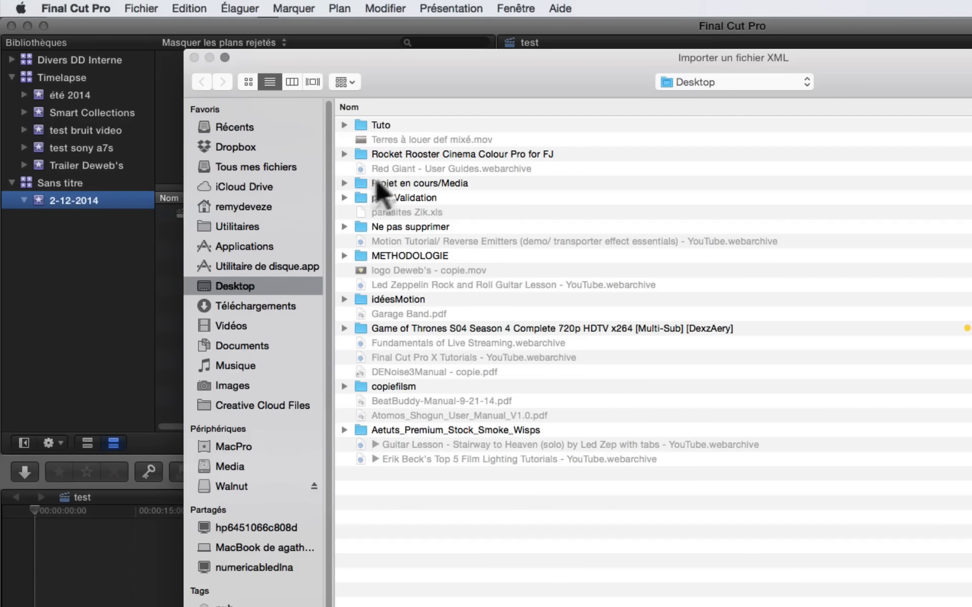
left_click(343, 183)
left_click(434, 198)
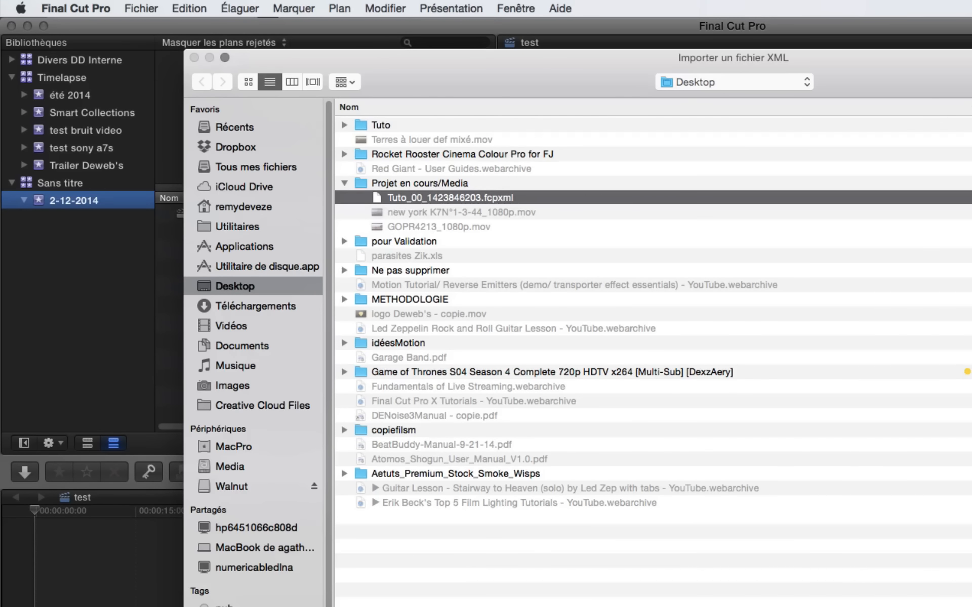
key("Return")
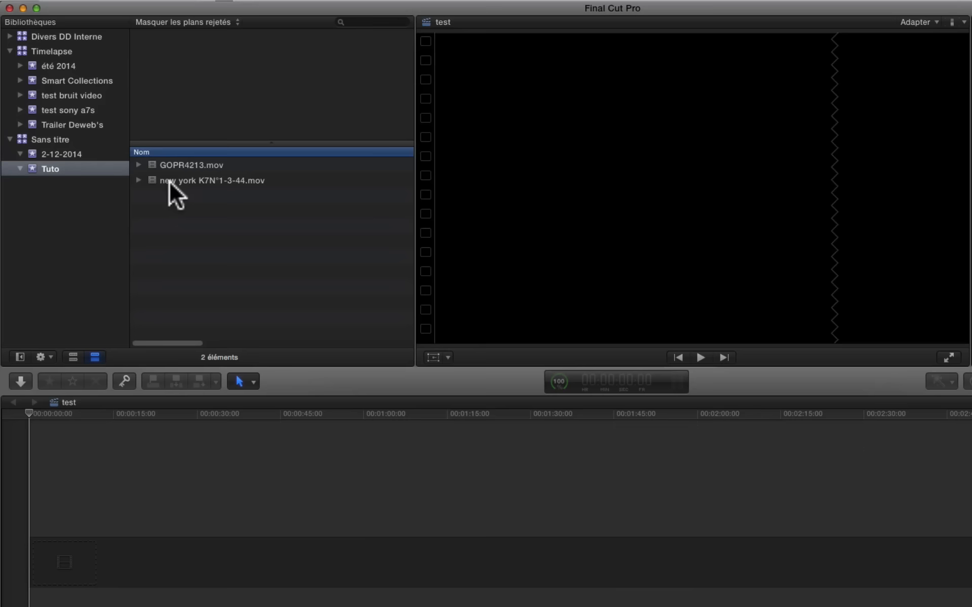
Select the imported new york K7N°1-3-44.mov clip and open the metadata view editor for its info.
left_click(201, 215)
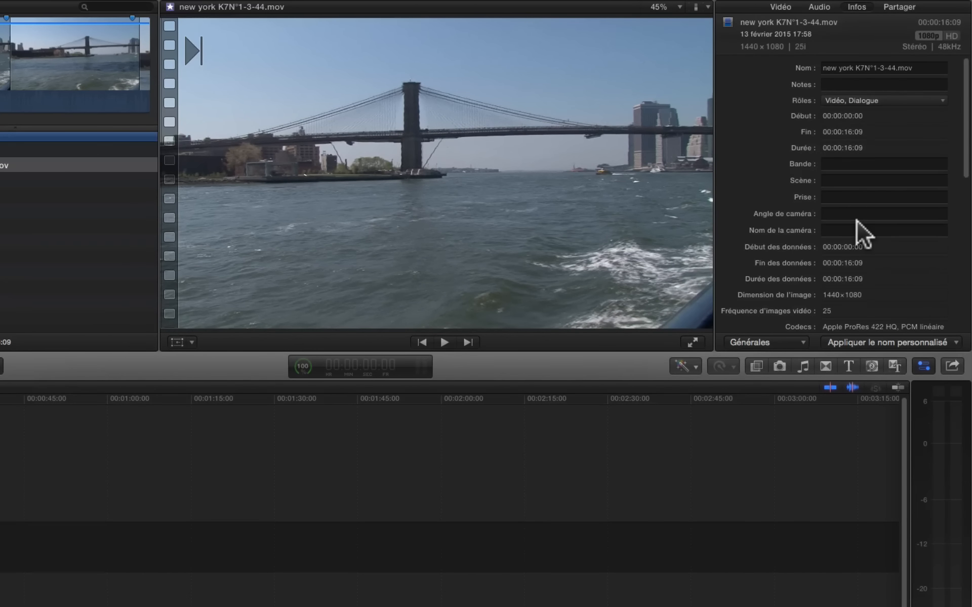
left_click(767, 343)
left_click(789, 501)
Add all BulletProof Contact properties, from Address through Zip/Postal Code, to the Générales metadata view.
scroll(450, 306, "down", 15)
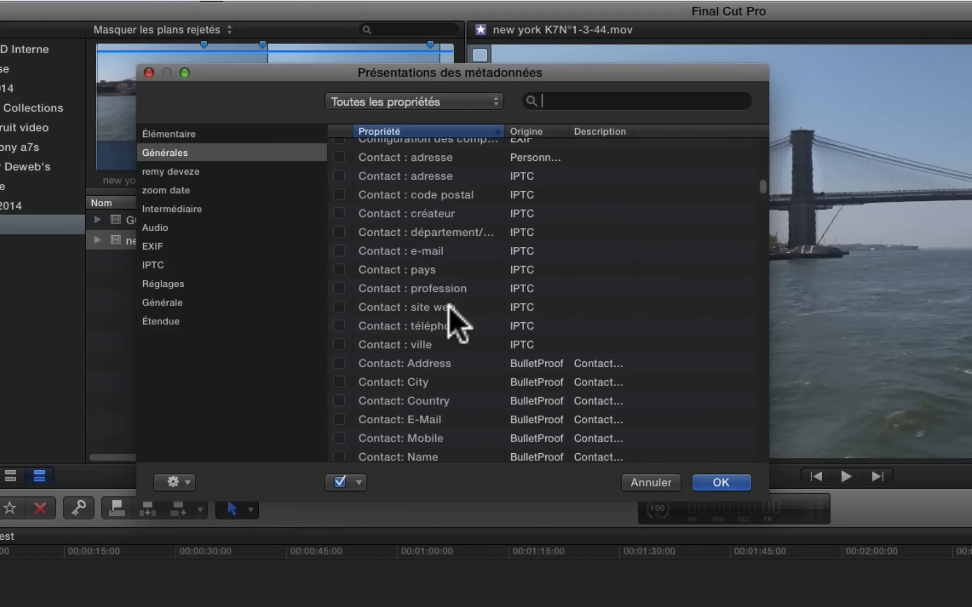
scroll(448, 305, "down", 3)
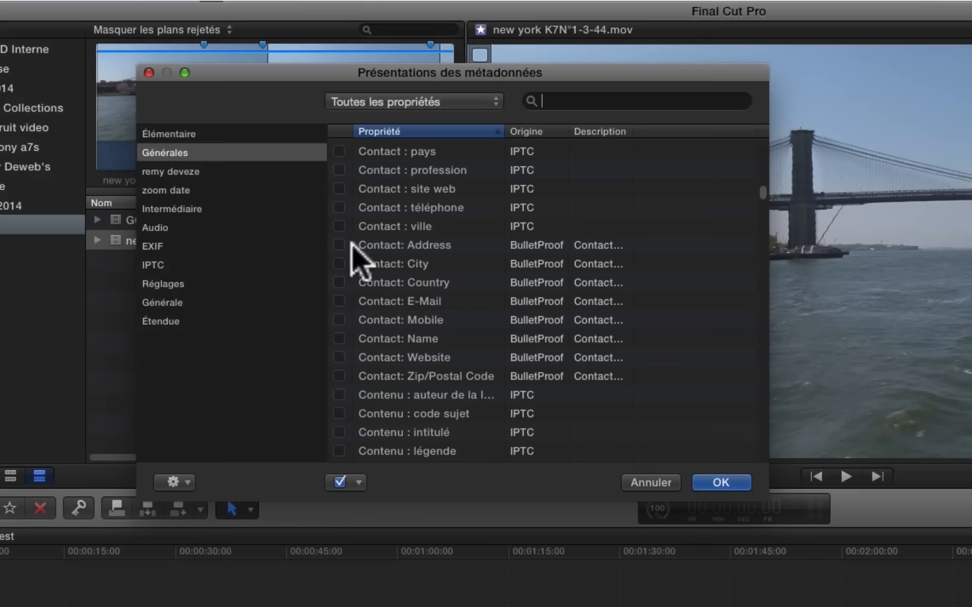
left_click(339, 245)
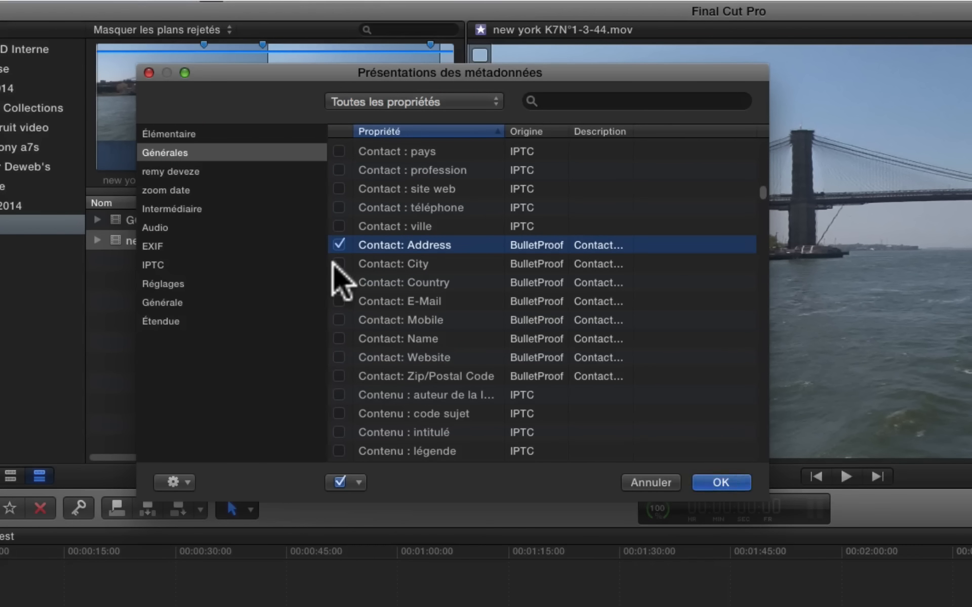
left_click(338, 246)
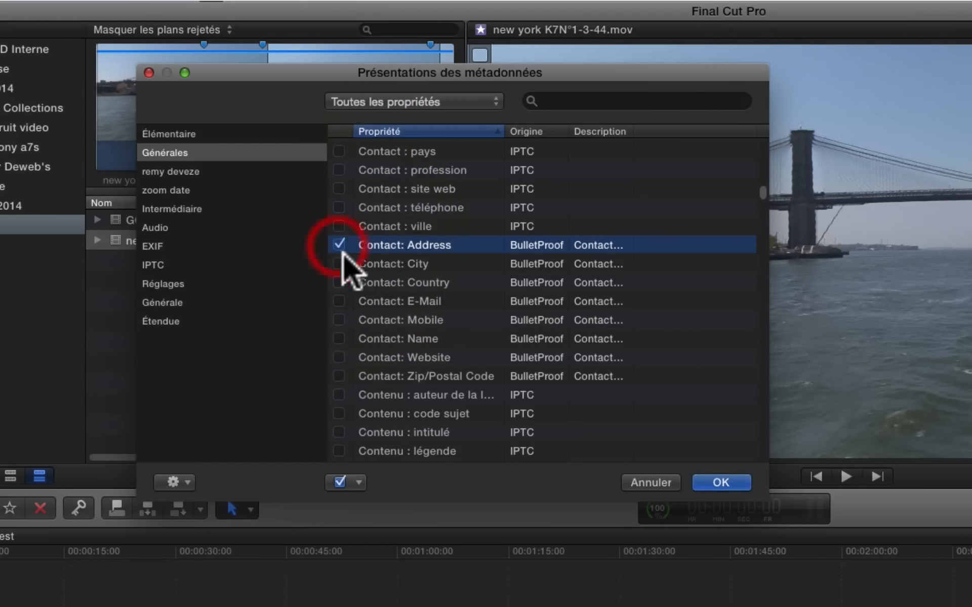
left_click(339, 263)
left_click(339, 282)
left_click(338, 301)
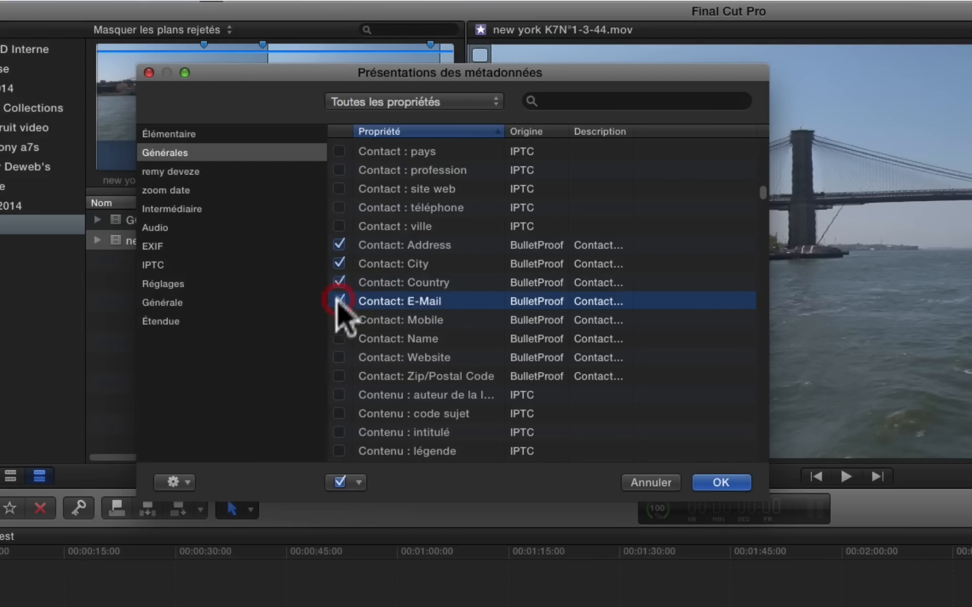
left_click(338, 320)
left_click(338, 339)
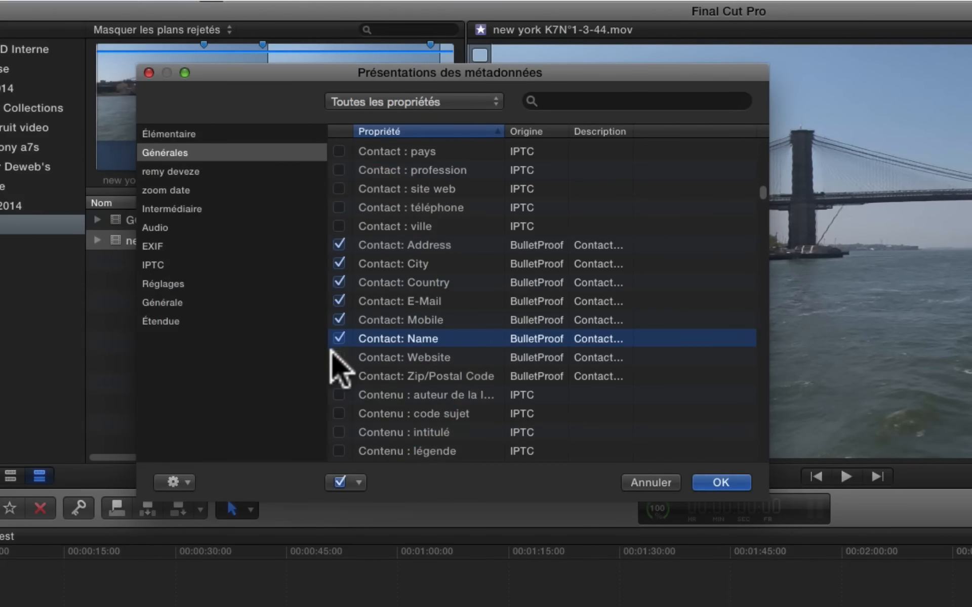
left_click(338, 357)
left_click(338, 376)
Add the BulletProof Flag Status property to the Générales metadata view.
scroll(642, 362, "down", 3)
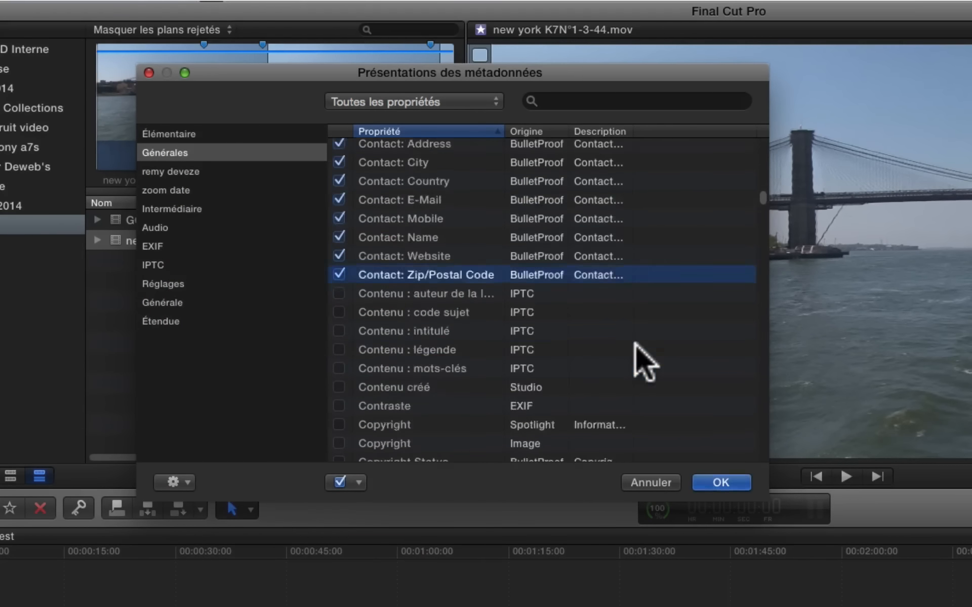
scroll(635, 344, "down", 3)
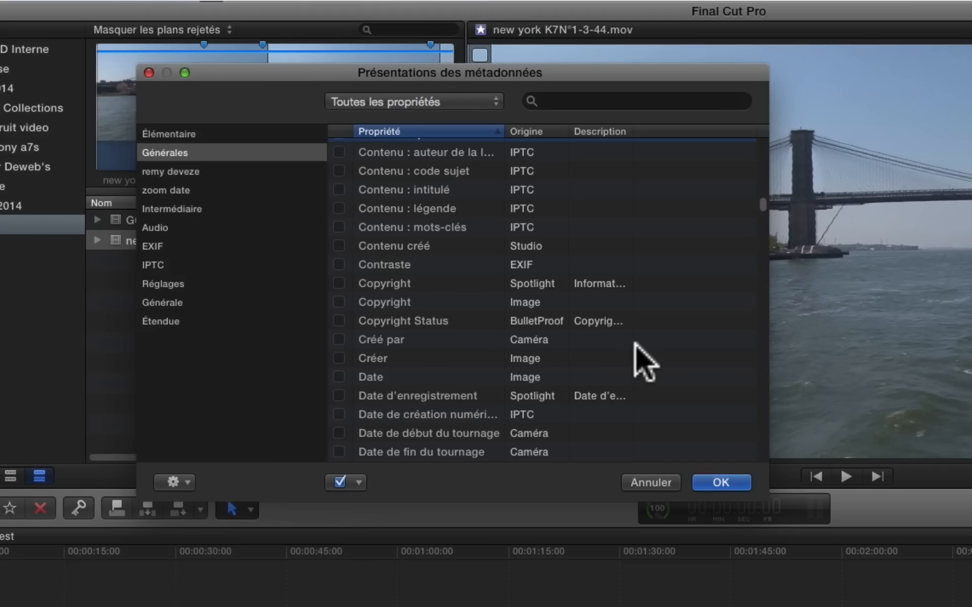
scroll(642, 362, "down", 2)
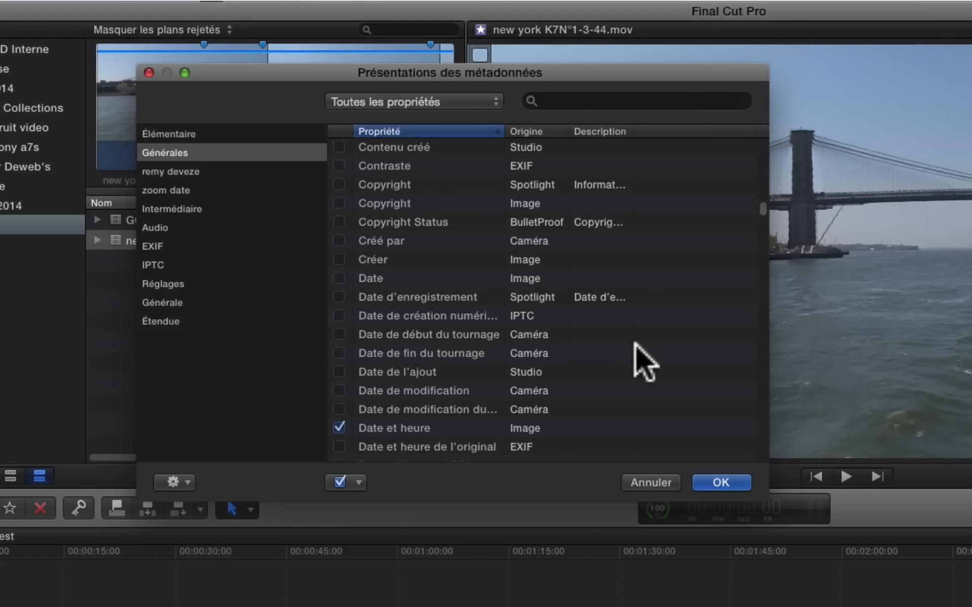
scroll(644, 362, "down", 6)
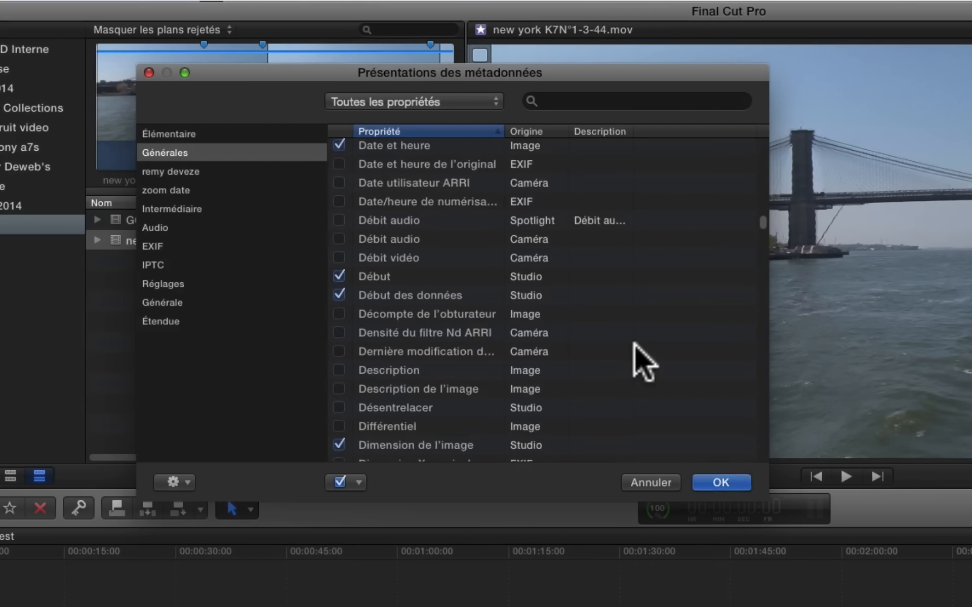
scroll(643, 361, "down", 16)
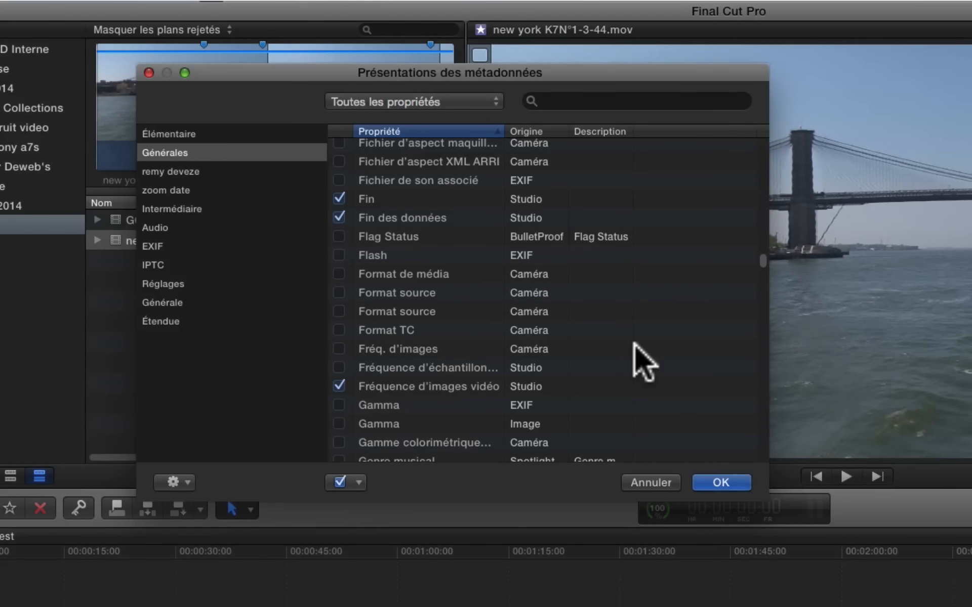
left_click(339, 237)
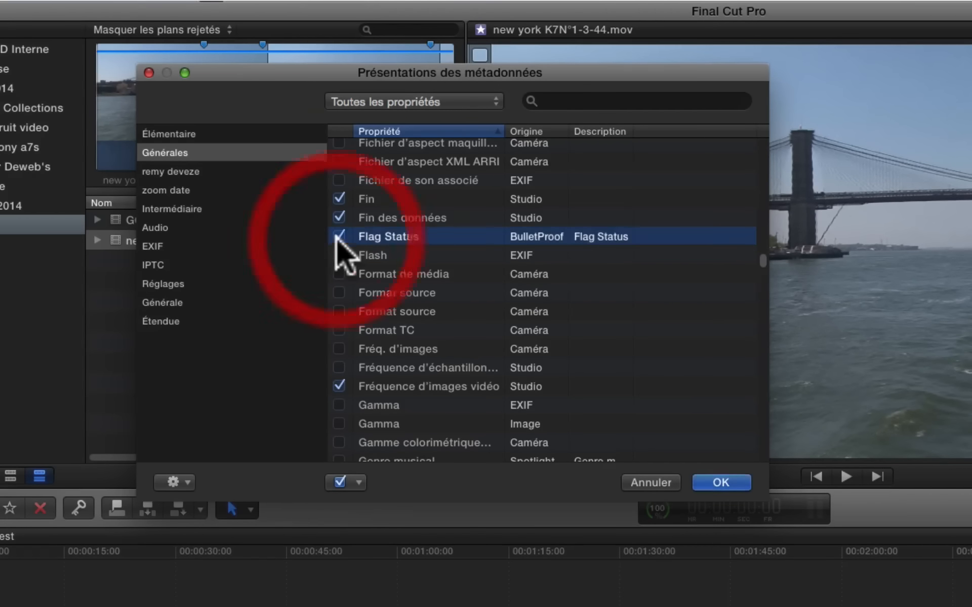
Widen the Description column and add the BulletProof Star Rating property to the Générales metadata view.
scroll(580, 275, "up", 2)
scroll(587, 288, "down", 3)
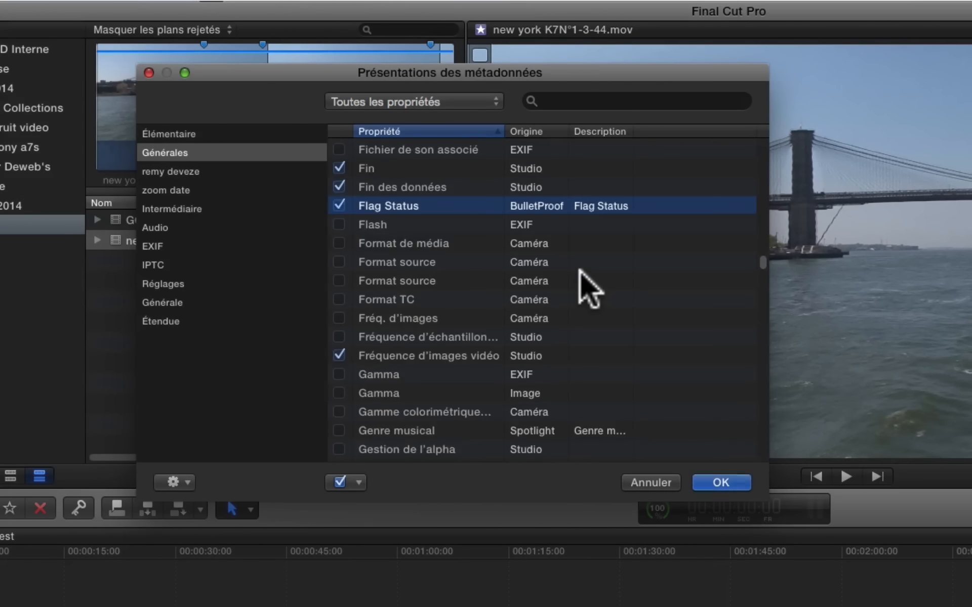
scroll(587, 288, "down", 10)
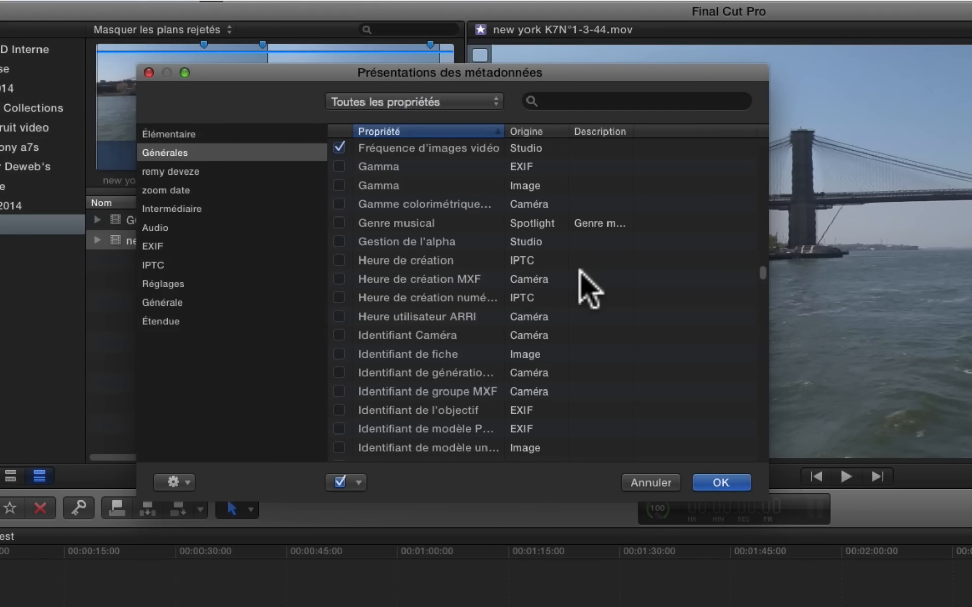
scroll(587, 289, "down", 15)
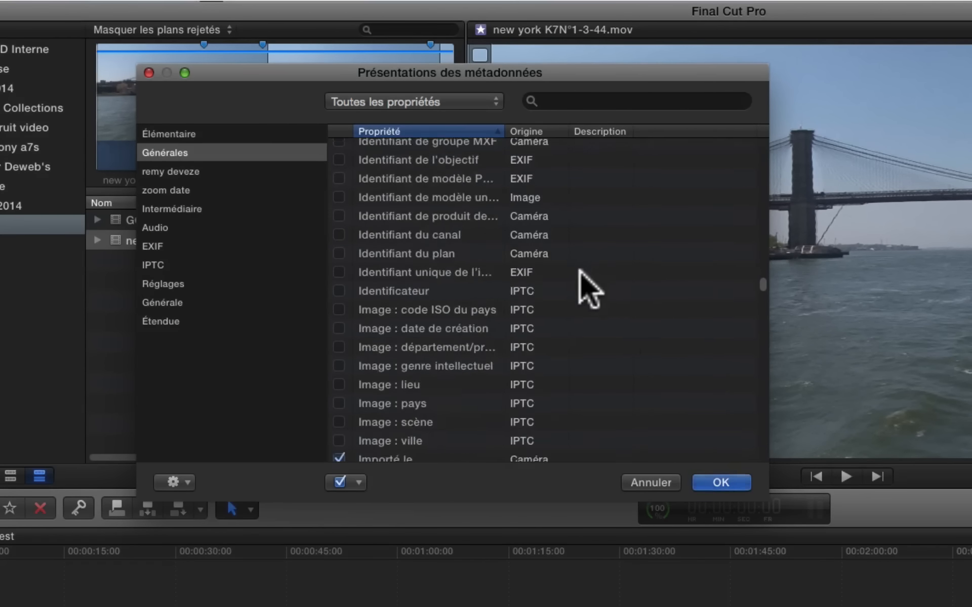
scroll(587, 289, "down", 18)
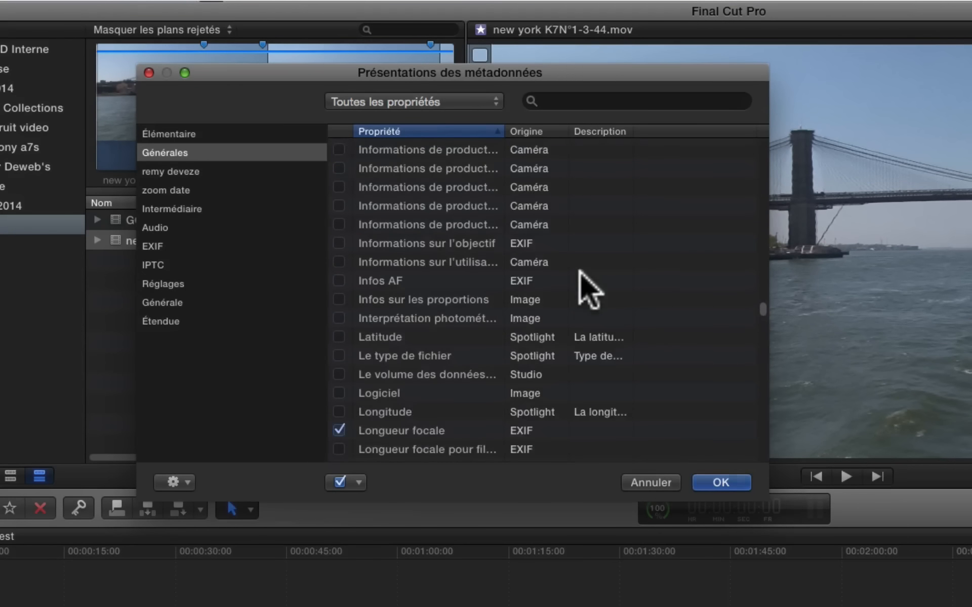
scroll(587, 288, "down", 20)
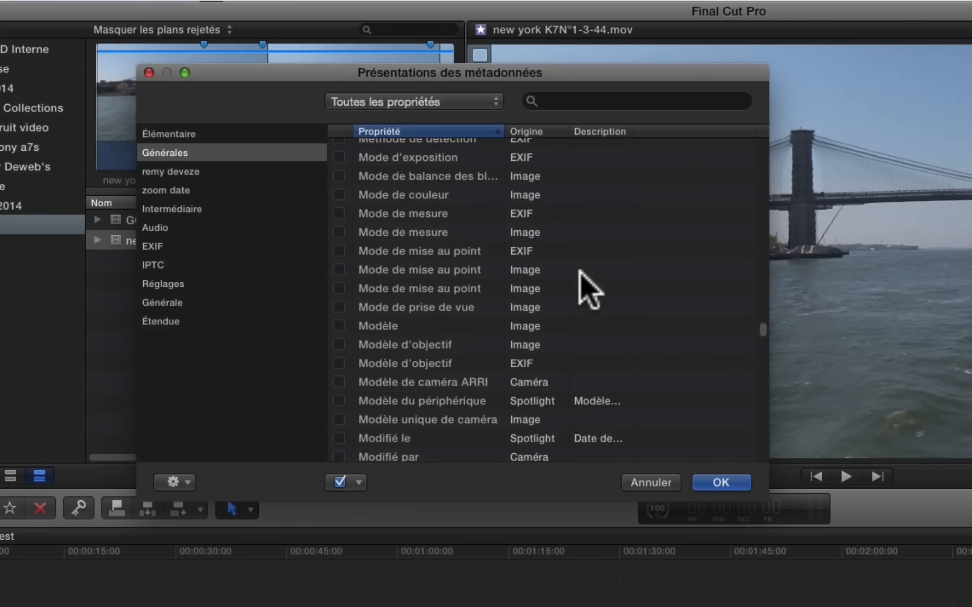
scroll(582, 283, "down", 20)
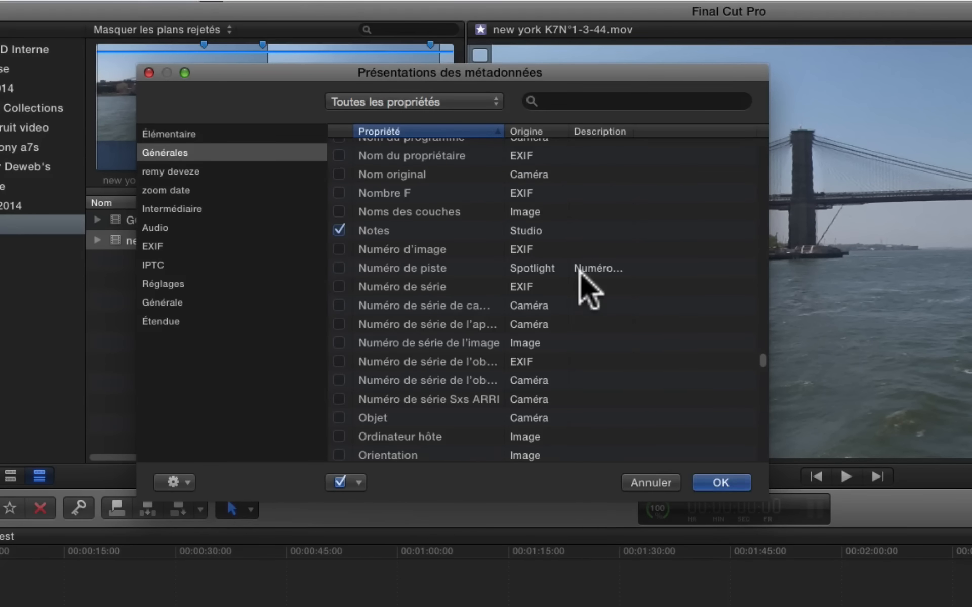
left_click_drag(635, 132, 681, 132)
scroll(602, 318, "down", 20)
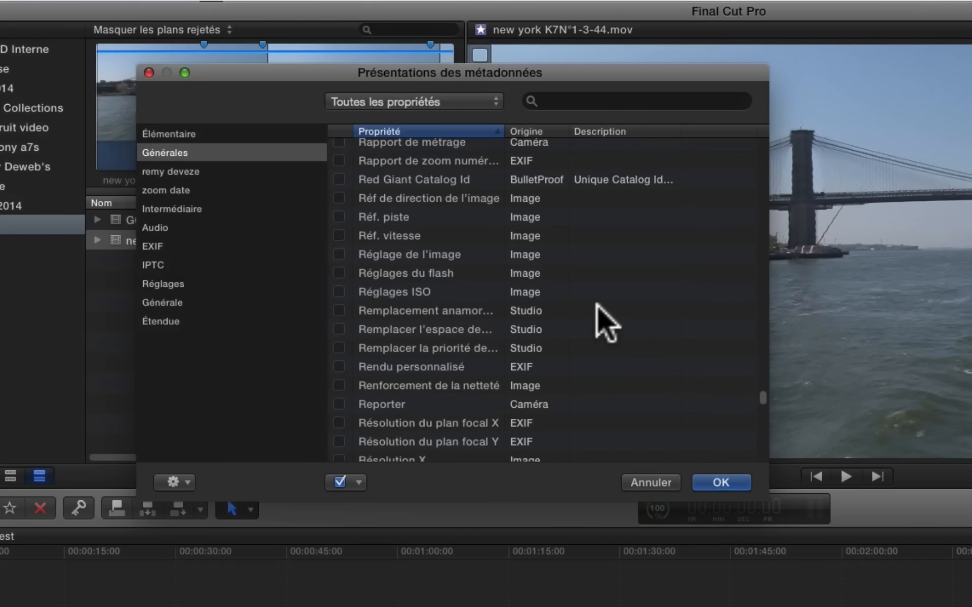
scroll(606, 324, "down", 20)
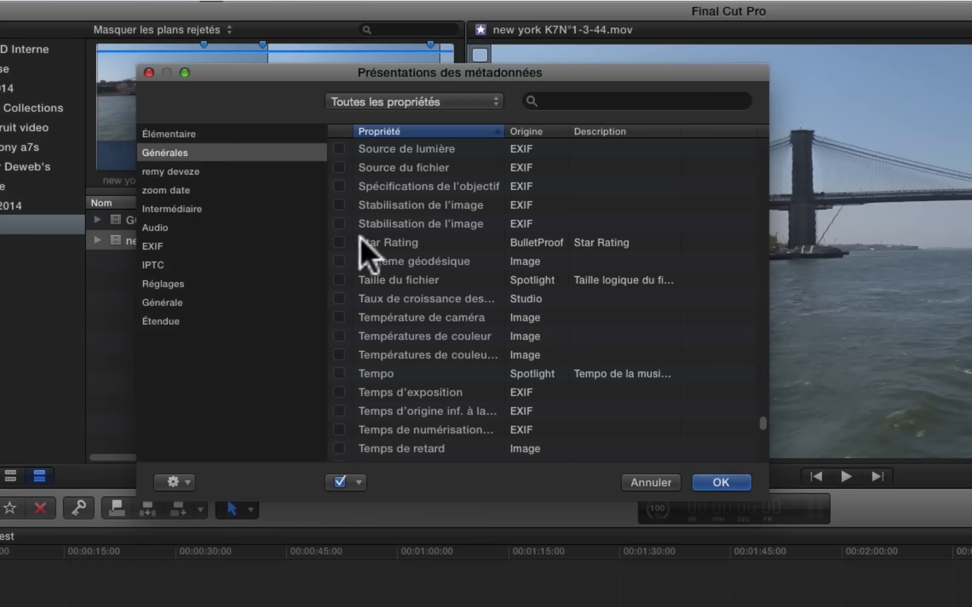
left_click(339, 243)
scroll(586, 299, "down", 5)
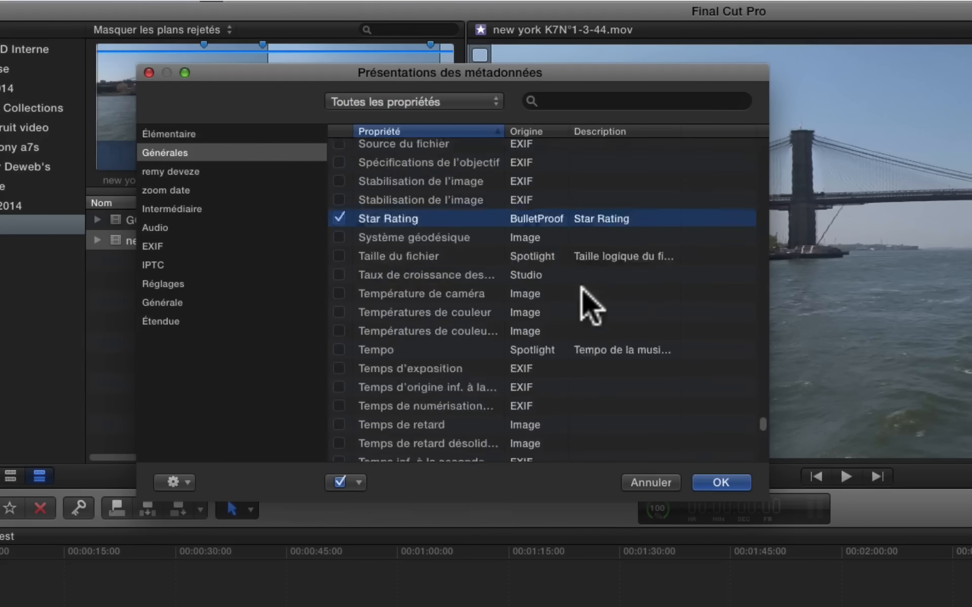
scroll(582, 288, "down", 3)
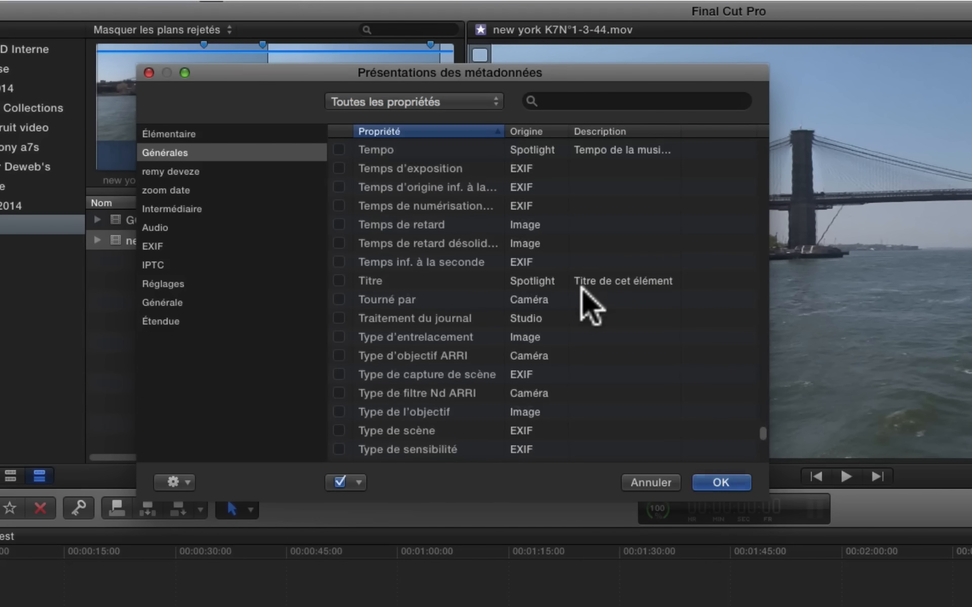
Widen the Origine column and add the BulletProof Red Giant Catalog Id property to the Générales metadata view.
left_click_drag(568, 132, 605, 131)
scroll(571, 398, "down", 3)
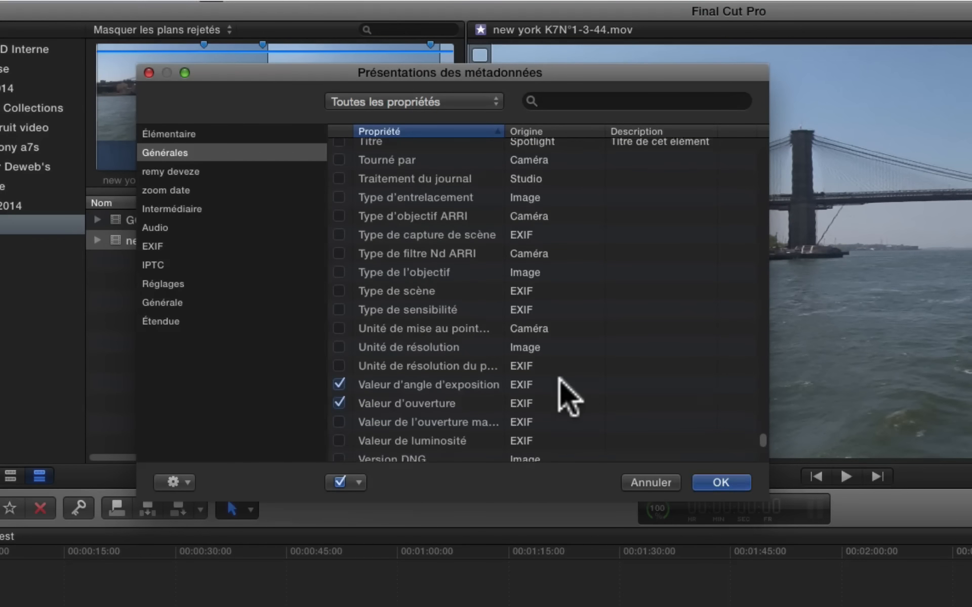
scroll(570, 397, "down", 4)
scroll(570, 397, "down", 2)
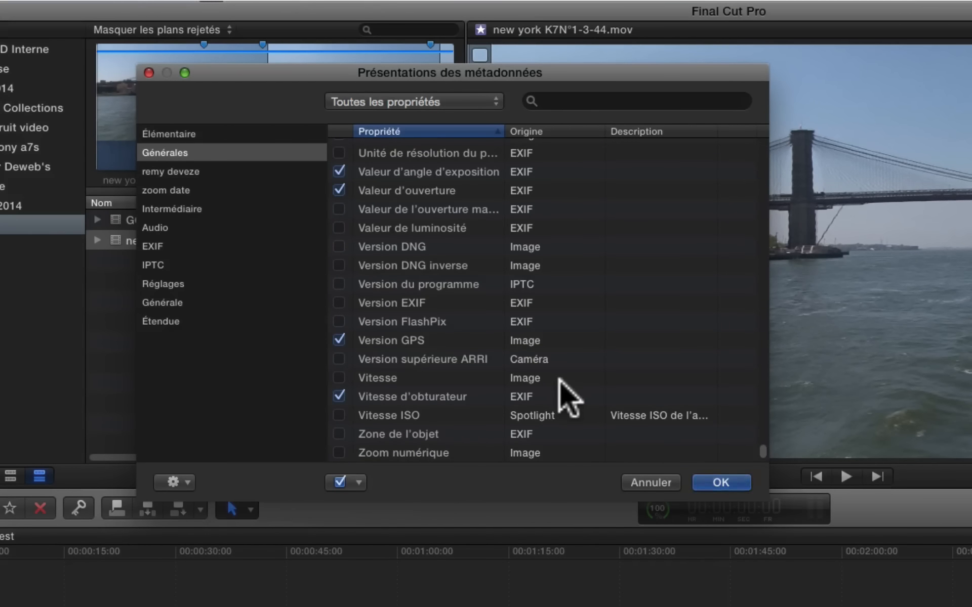
scroll(571, 397, "up", 9)
scroll(570, 397, "up", 15)
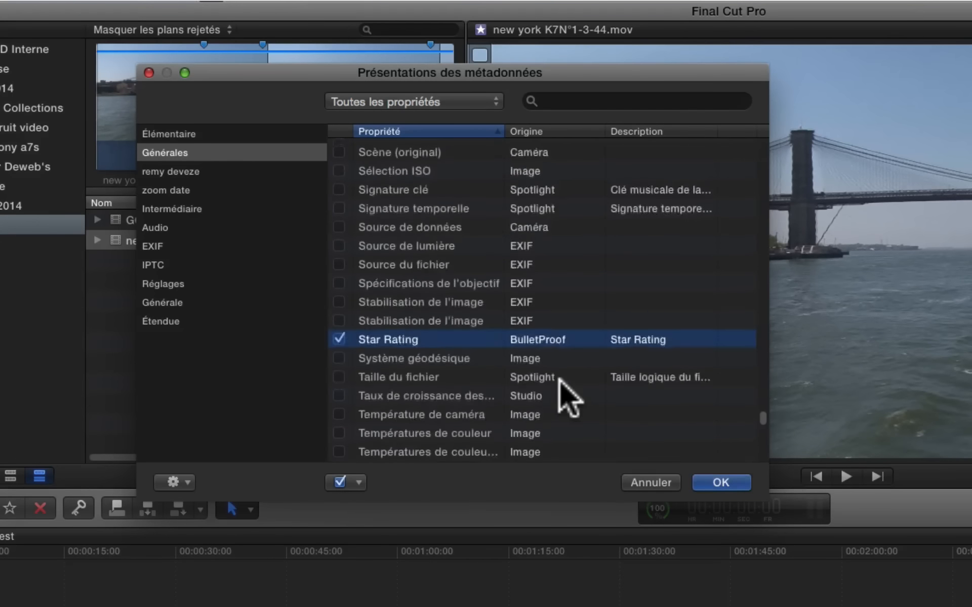
scroll(562, 397, "up", 10)
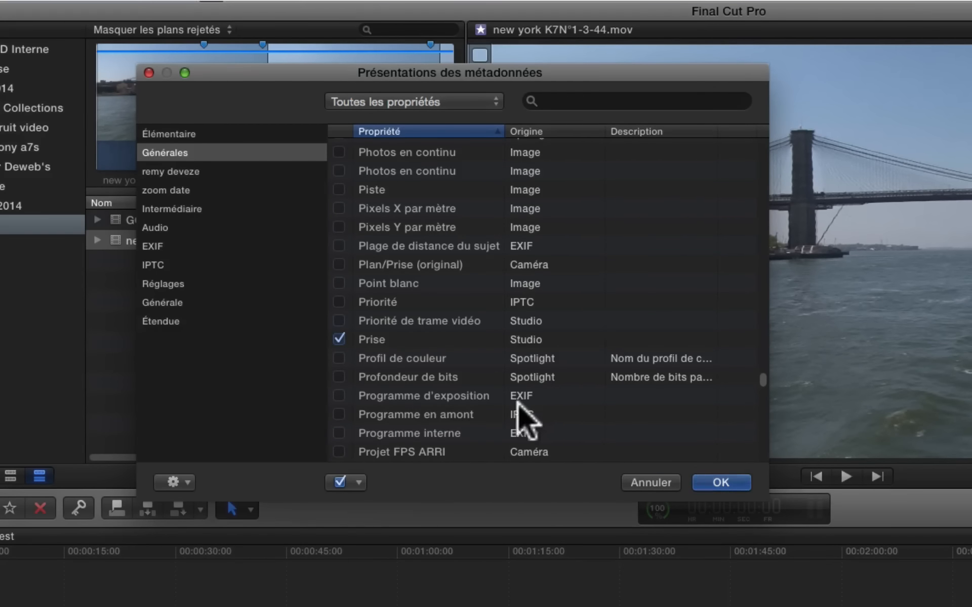
scroll(534, 412, "down", 6)
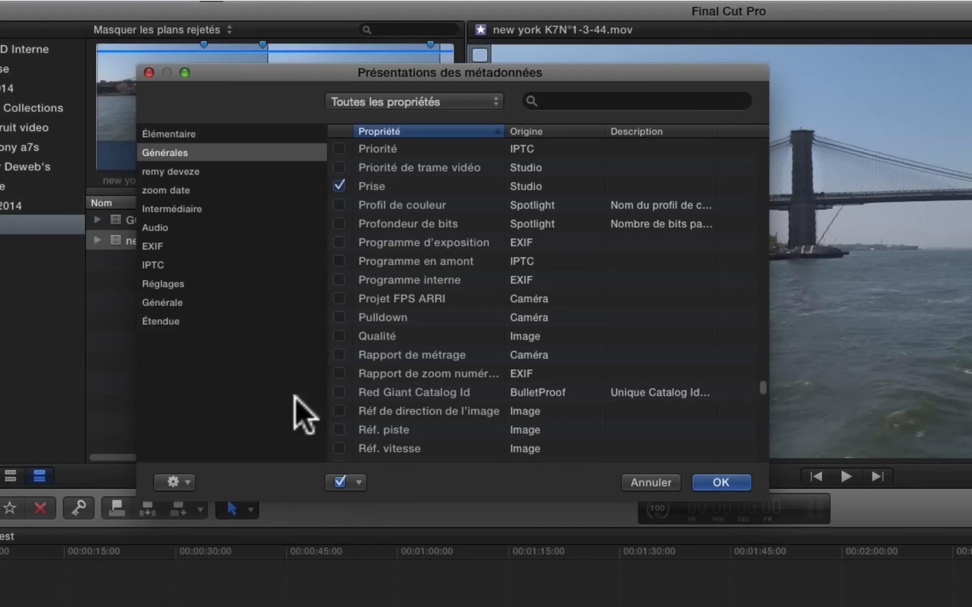
left_click(339, 392)
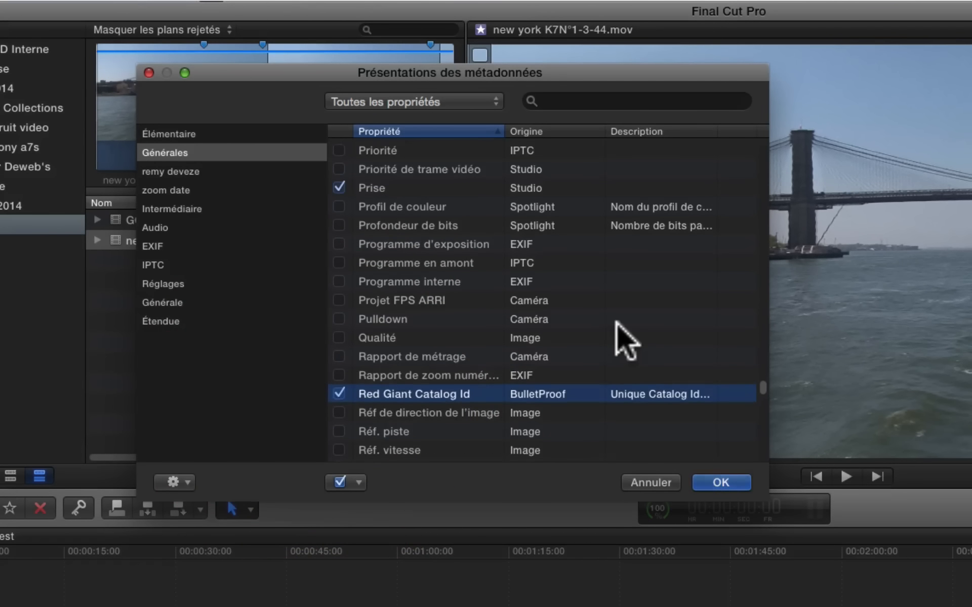
Add the BulletProof Copyright Status property to the Générales metadata view.
scroll(619, 340, "up", 5)
scroll(625, 342, "up", 6)
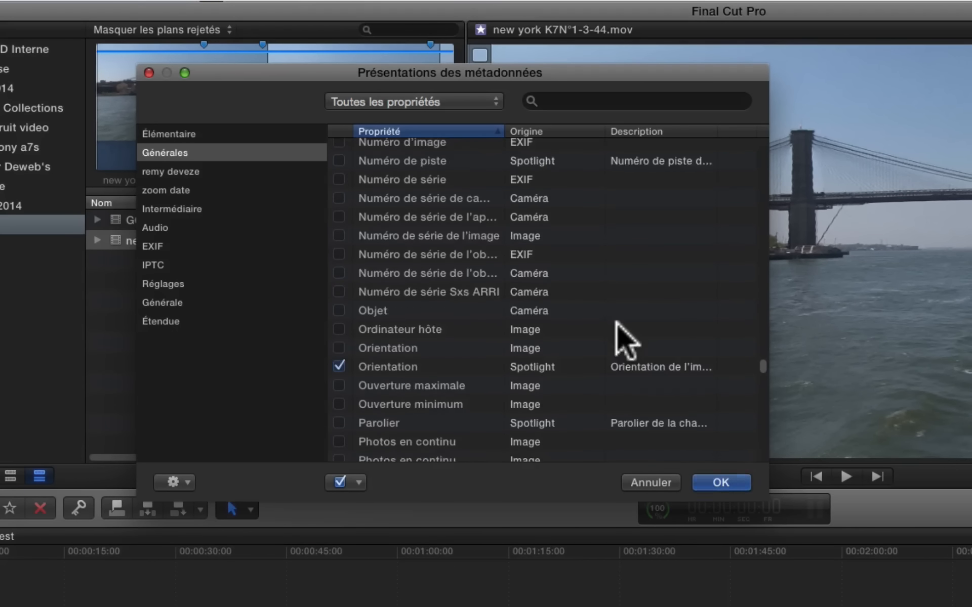
scroll(625, 341, "up", 5)
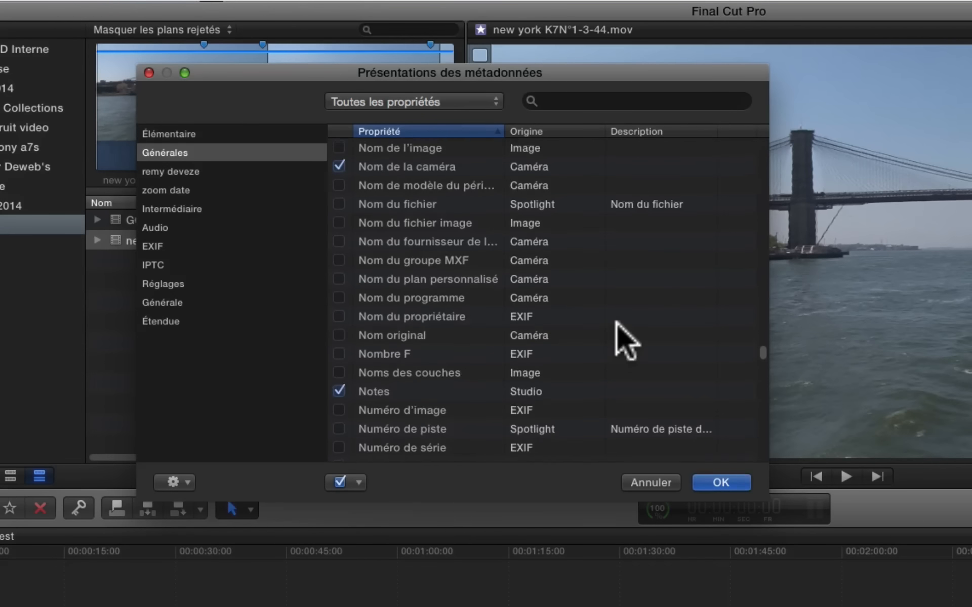
scroll(625, 341, "up", 8)
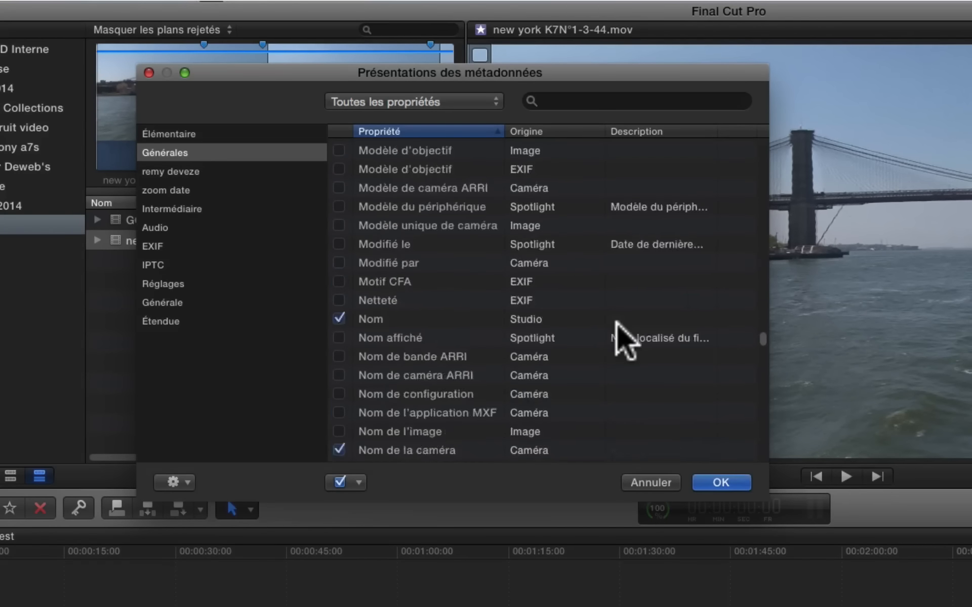
scroll(624, 342, "up", 7)
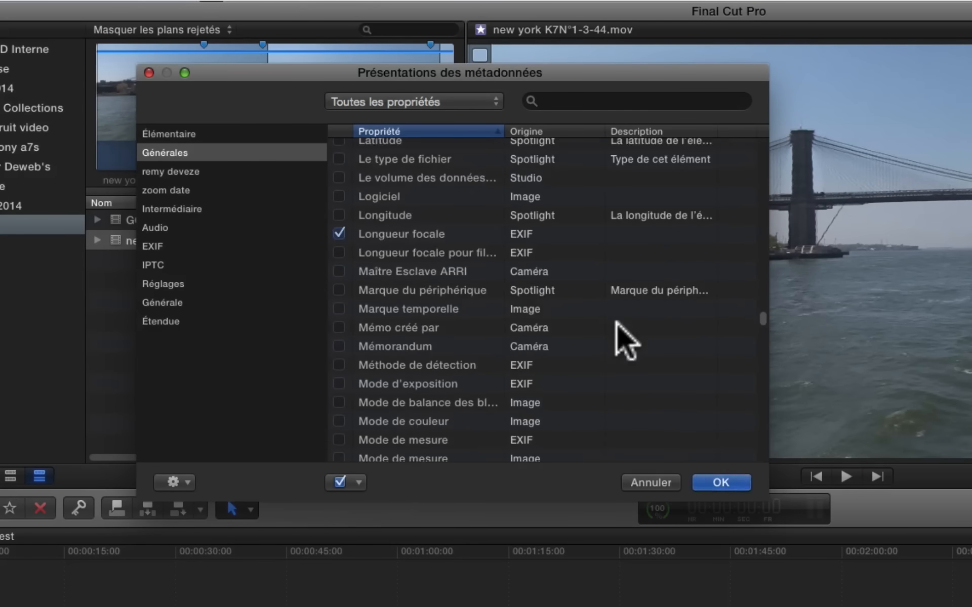
scroll(625, 341, "up", 4)
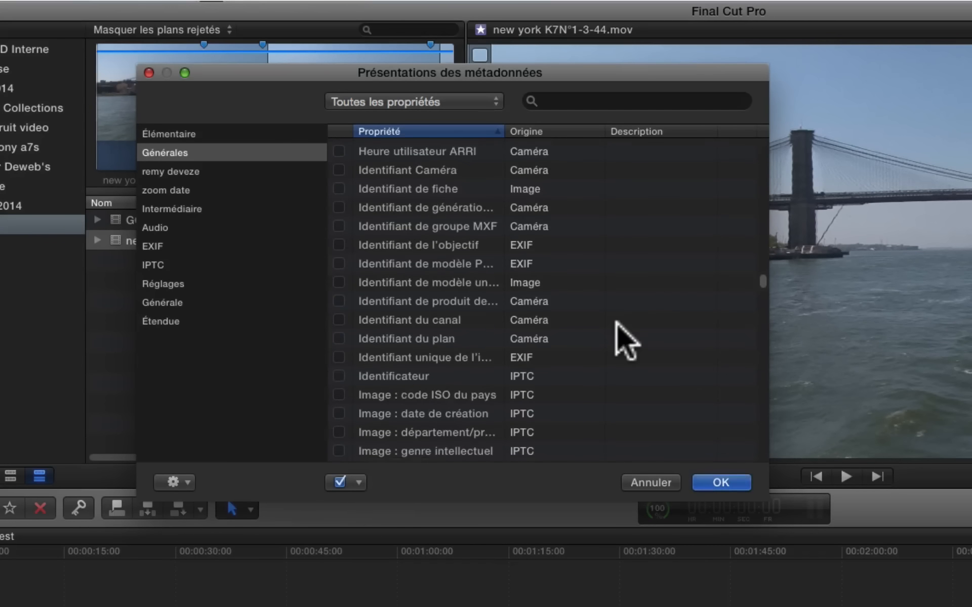
scroll(626, 339, "up", 10)
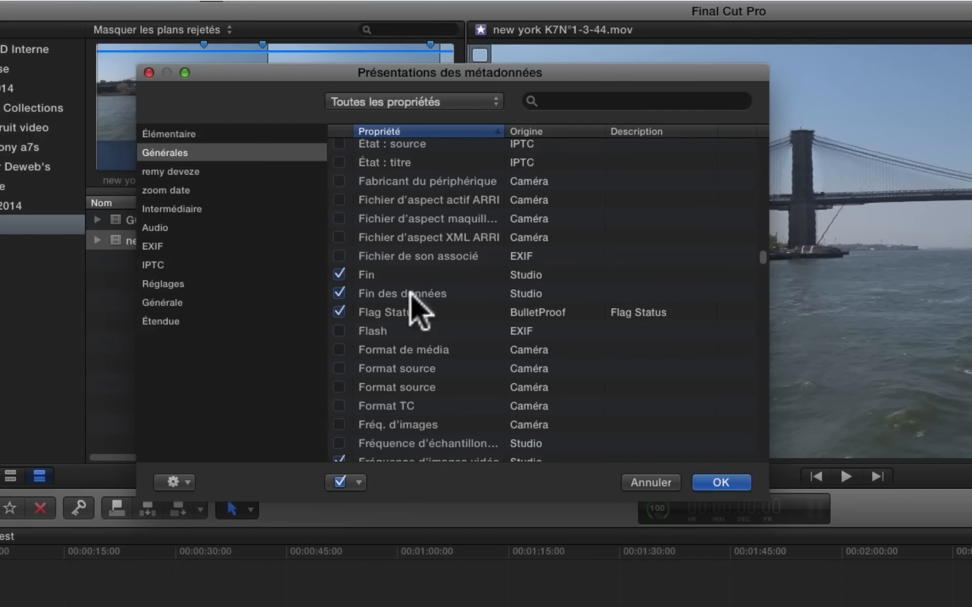
scroll(600, 266, "up", 15)
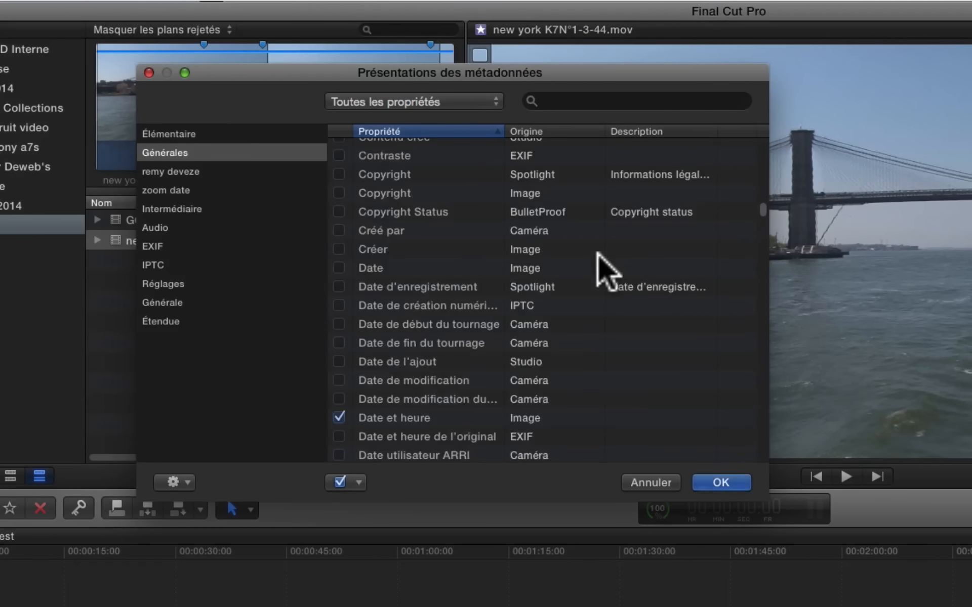
scroll(599, 268, "up", 2)
left_click(339, 245)
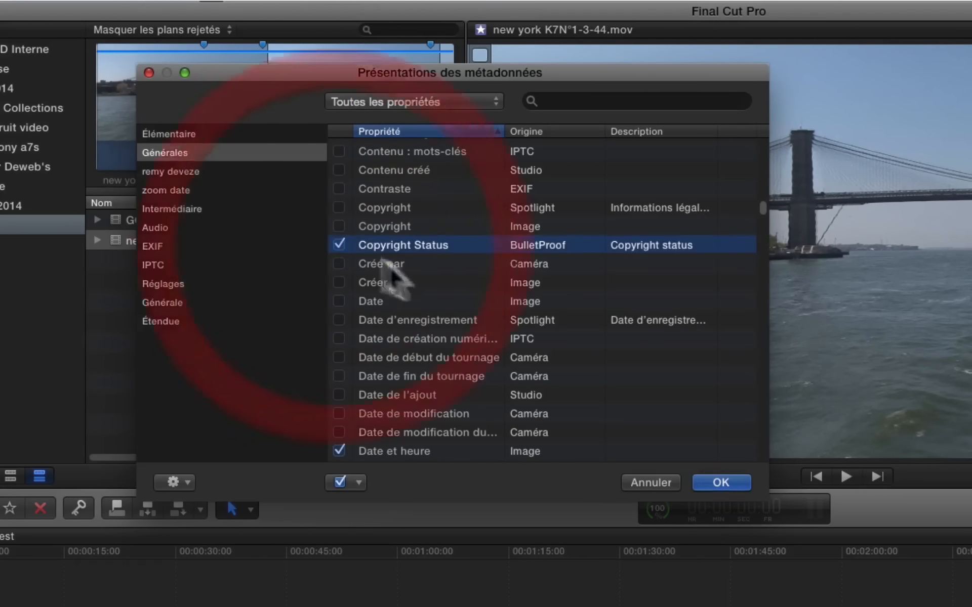
Add the BulletProof Catalog Name property to the Générales metadata view and check the remaining properties up to the start of the list.
scroll(483, 274, "up", 5)
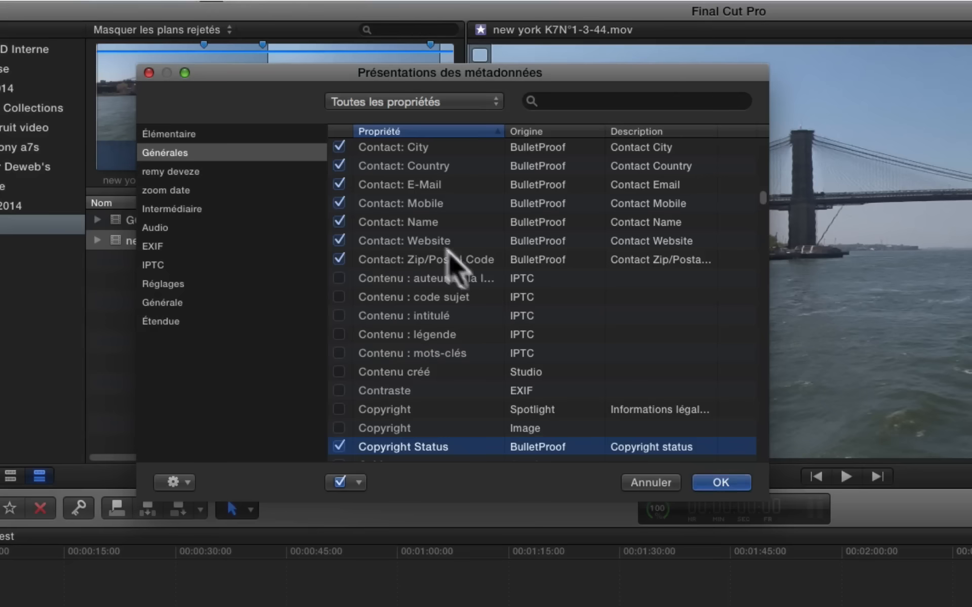
scroll(560, 277, "up", 10)
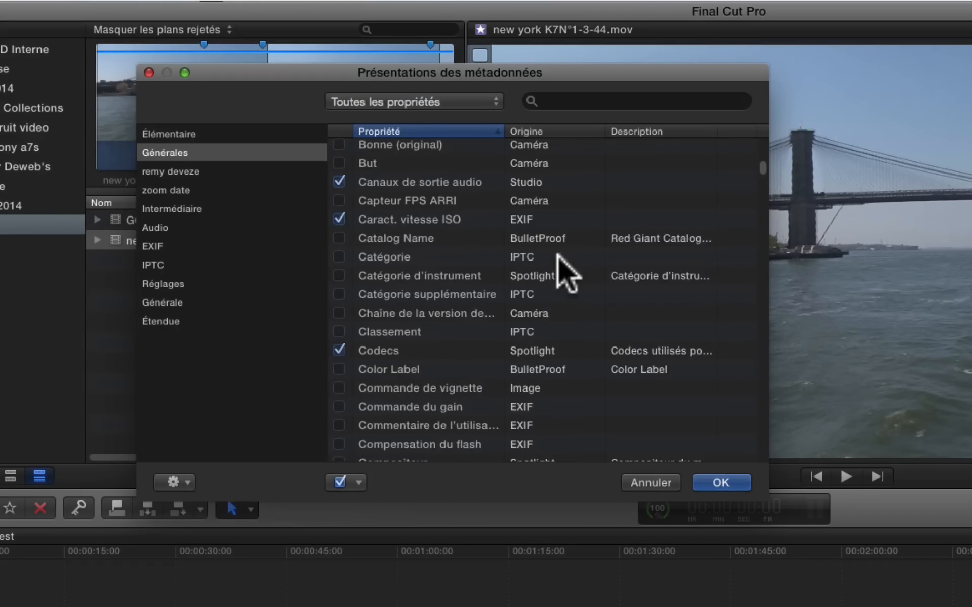
left_click(339, 237)
scroll(709, 255, "up", 2)
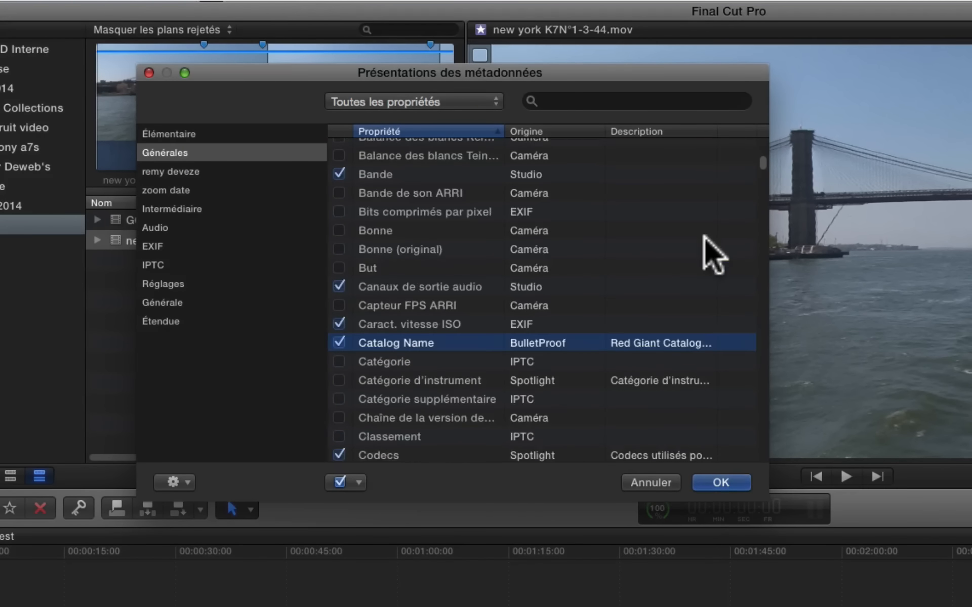
scroll(713, 255, "up", 3)
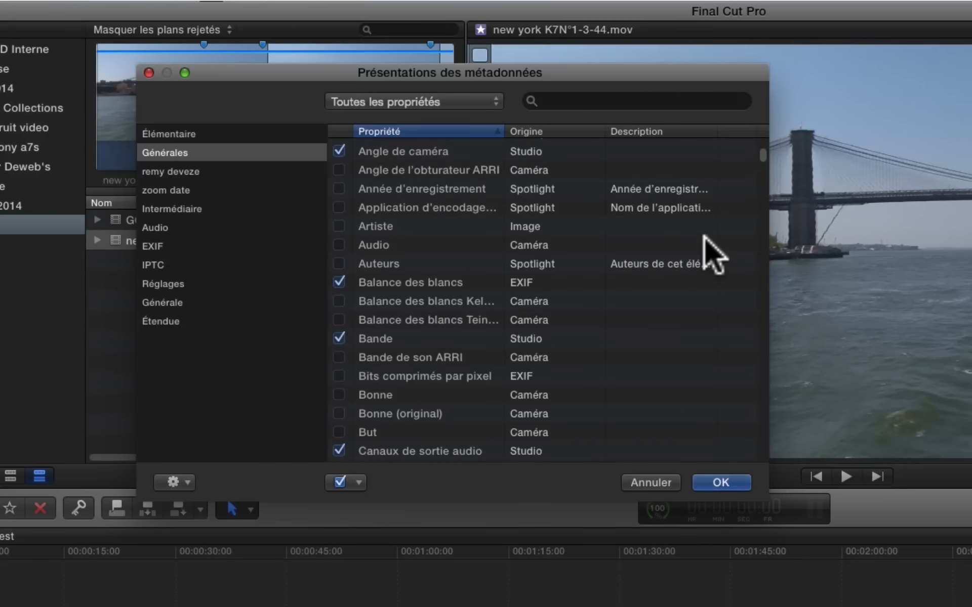
scroll(713, 255, "up", 3)
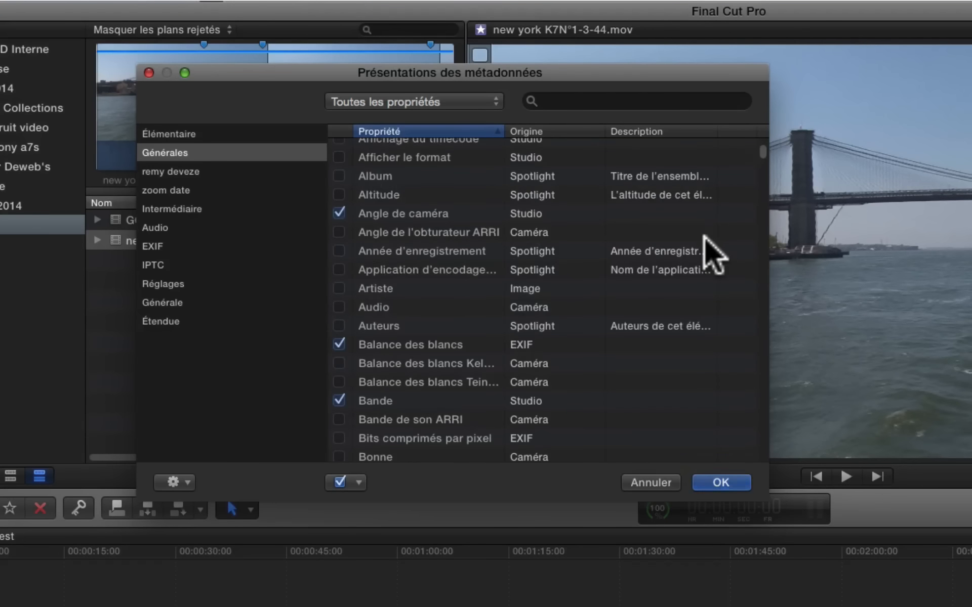
Save the customized metadata view under the name Bullet Proof.
left_click(188, 482)
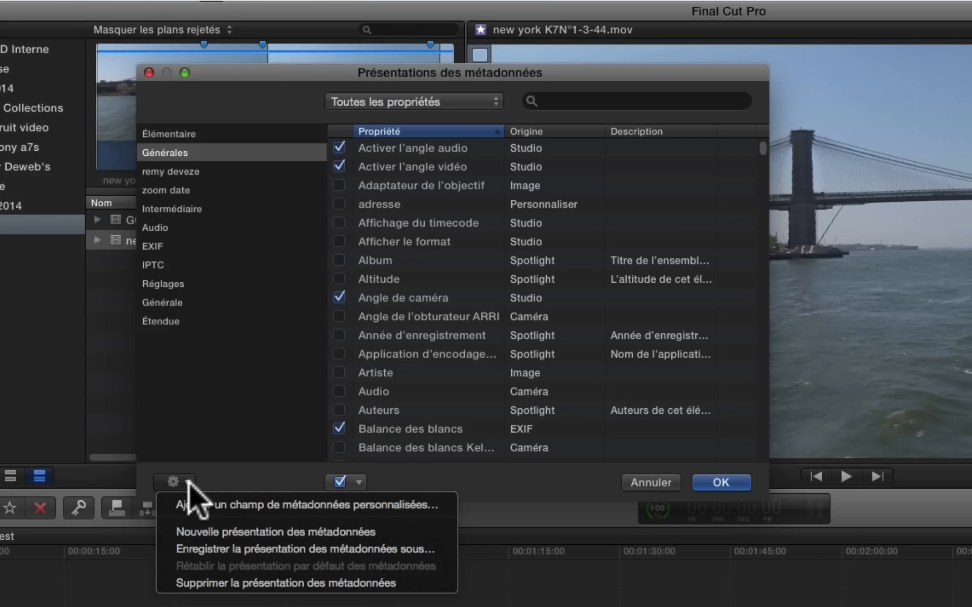
left_click(207, 549)
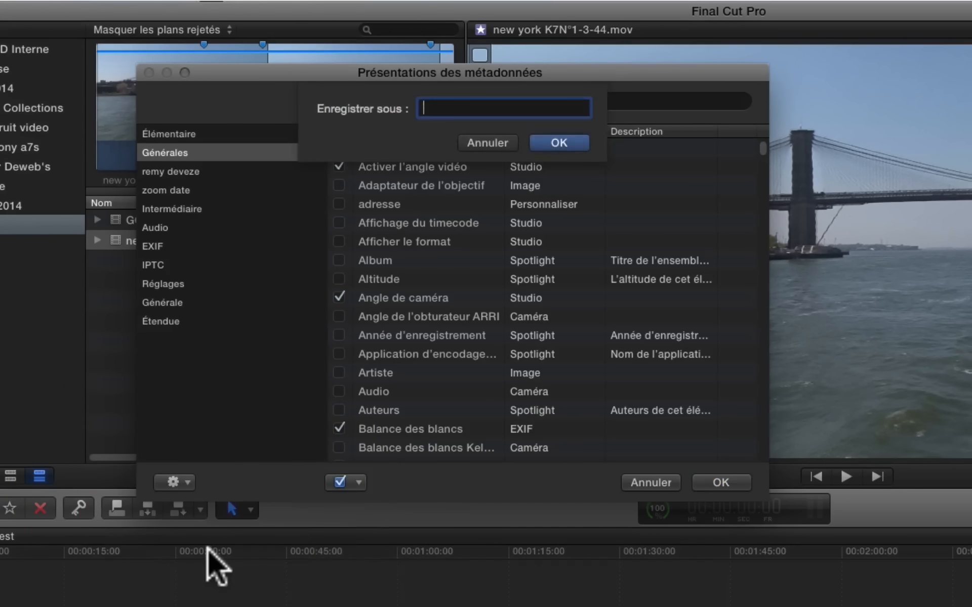
type("Bull")
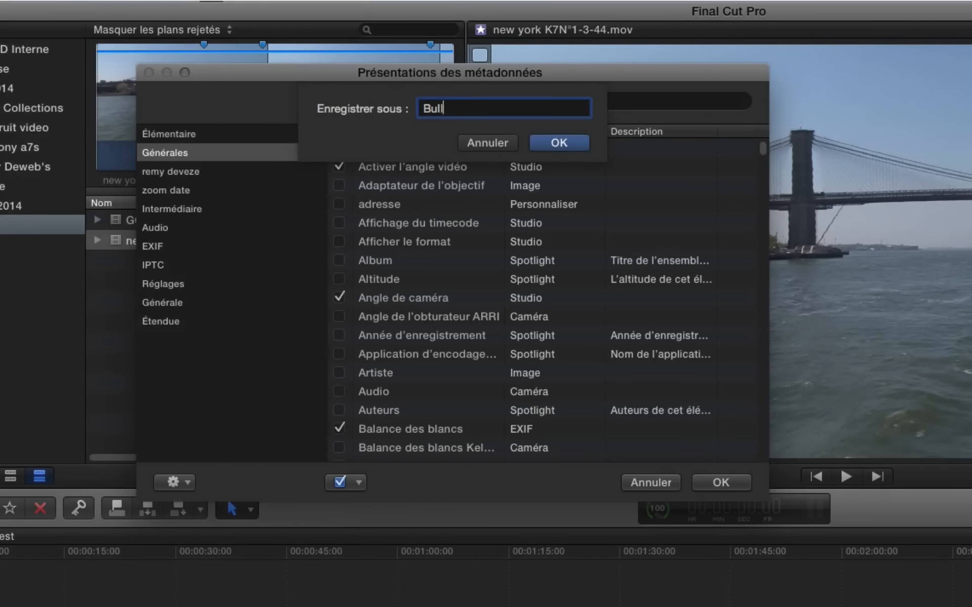
type("et Proof")
key("Return")
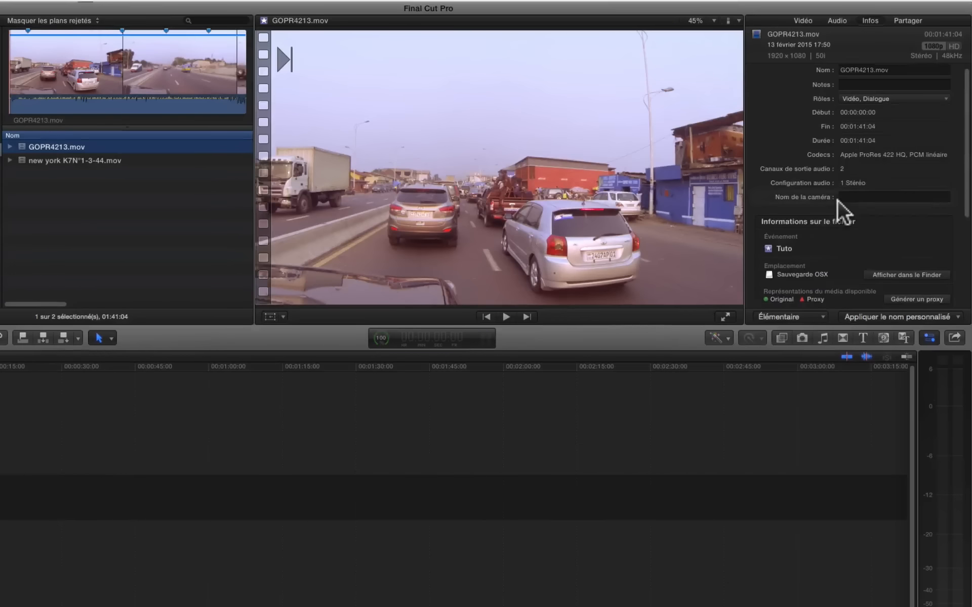
Show the info of GOPR4213.mov in the Bullet Proof metadata view and review its color label, contact, copyright and flag fields.
scroll(836, 200, "up", 1)
left_click(802, 317)
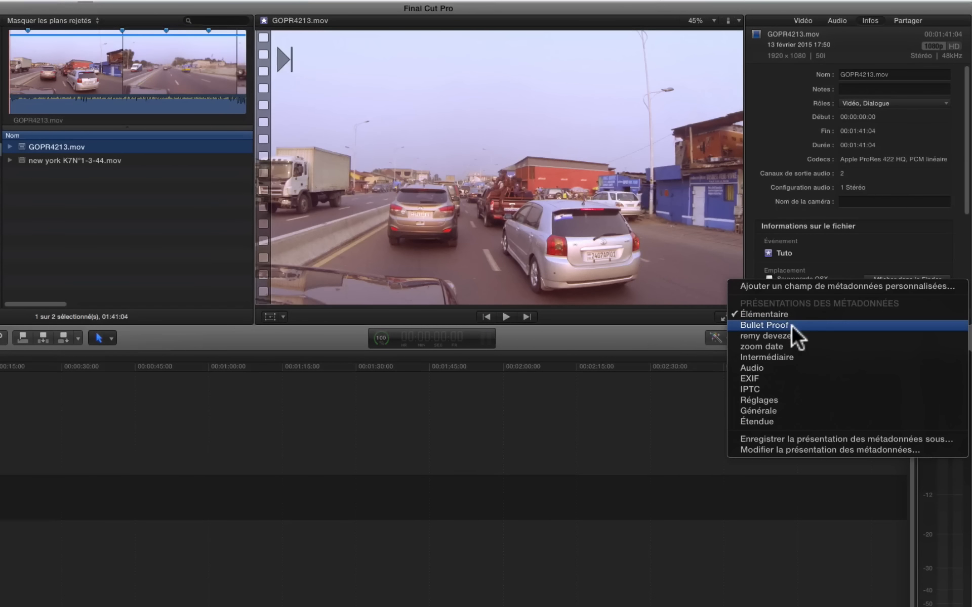
left_click(763, 326)
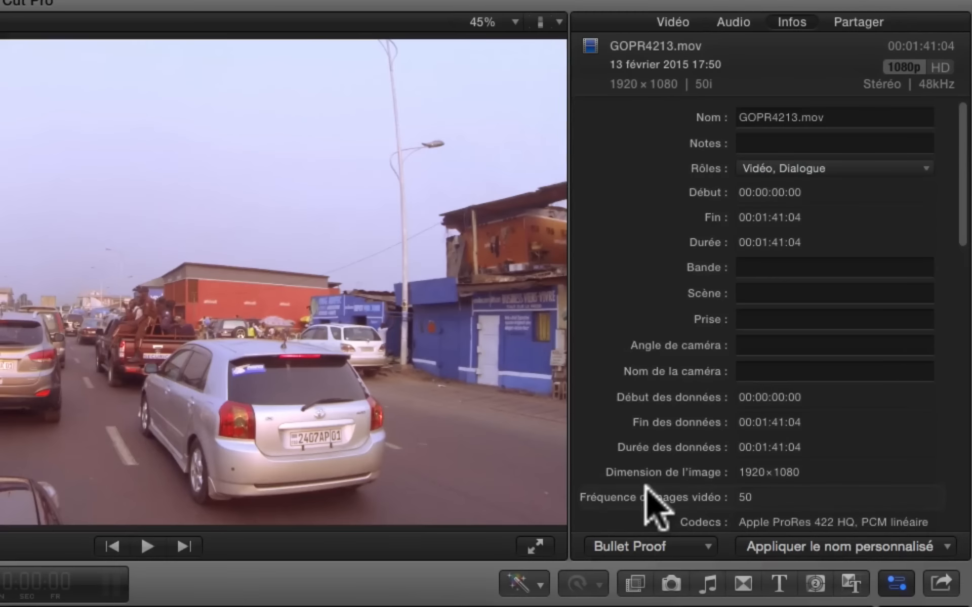
scroll(787, 294, "down", 5)
scroll(647, 493, "down", 5)
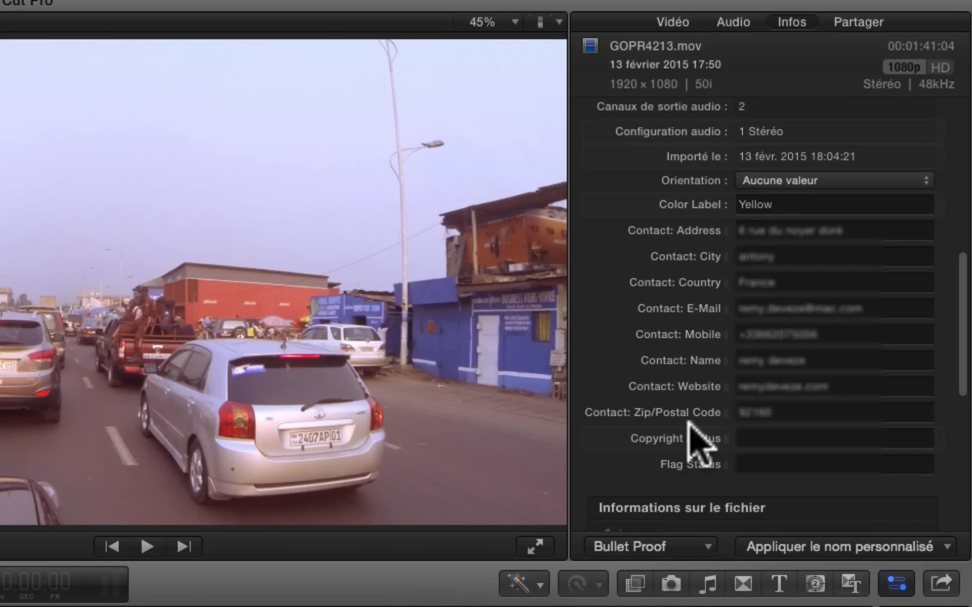
scroll(791, 329, "up", 1)
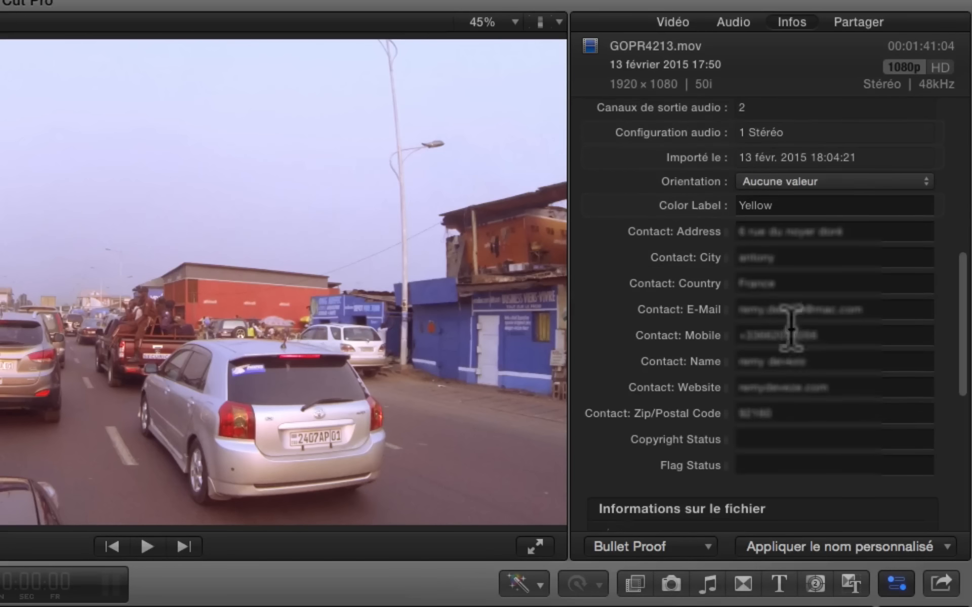
scroll(791, 329, "up", 3)
scroll(789, 328, "up", 5)
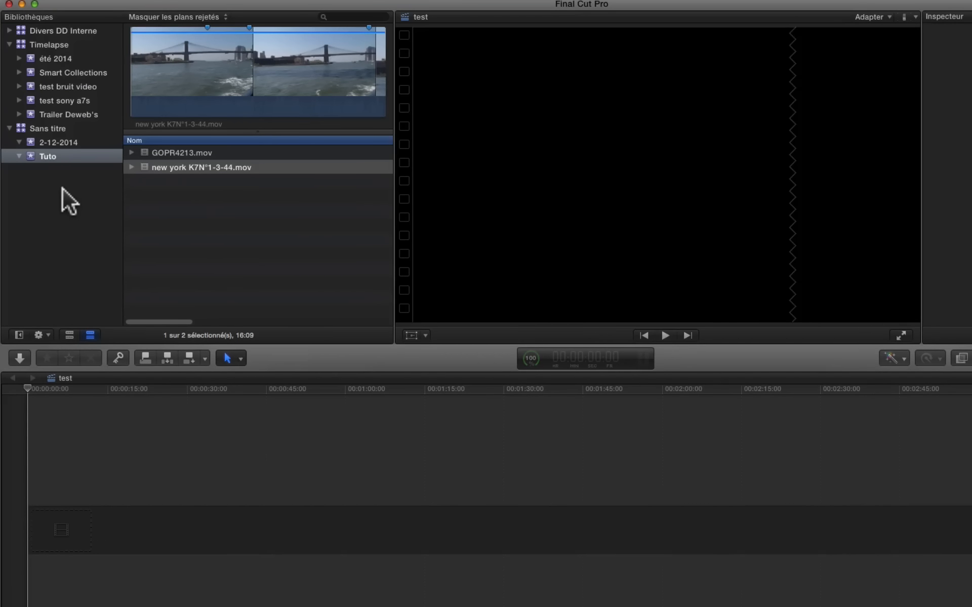
Select GOPR4213.mov in the Tuto event and add a marker named m at 00:00:47:11.
left_click(193, 153)
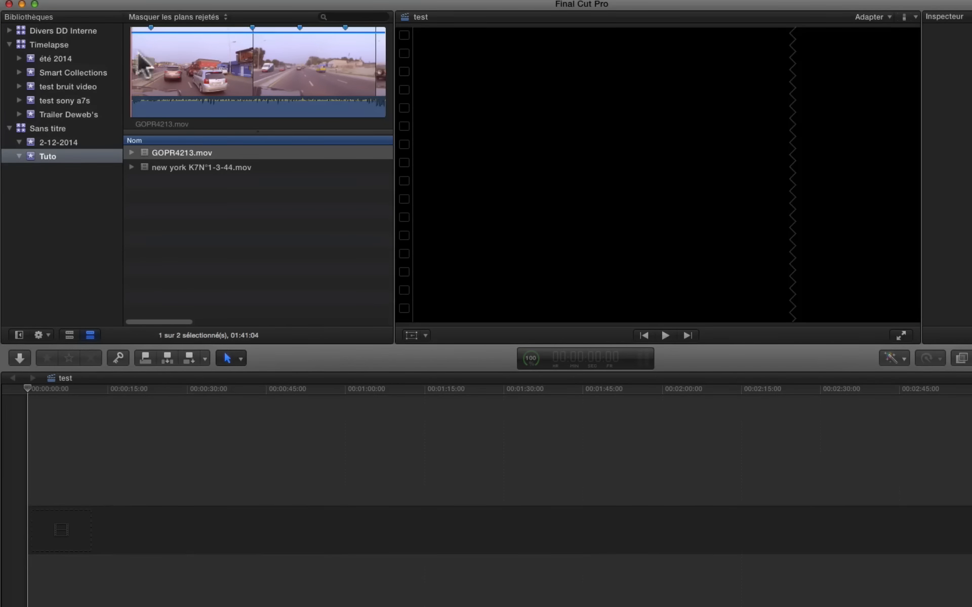
left_click(149, 26)
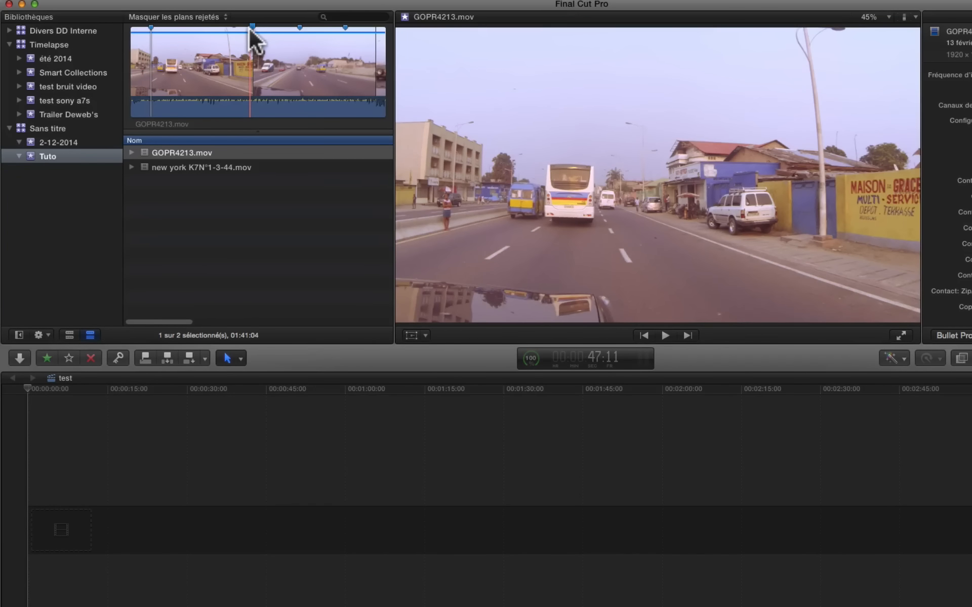
key("m")
key("m")
type("m")
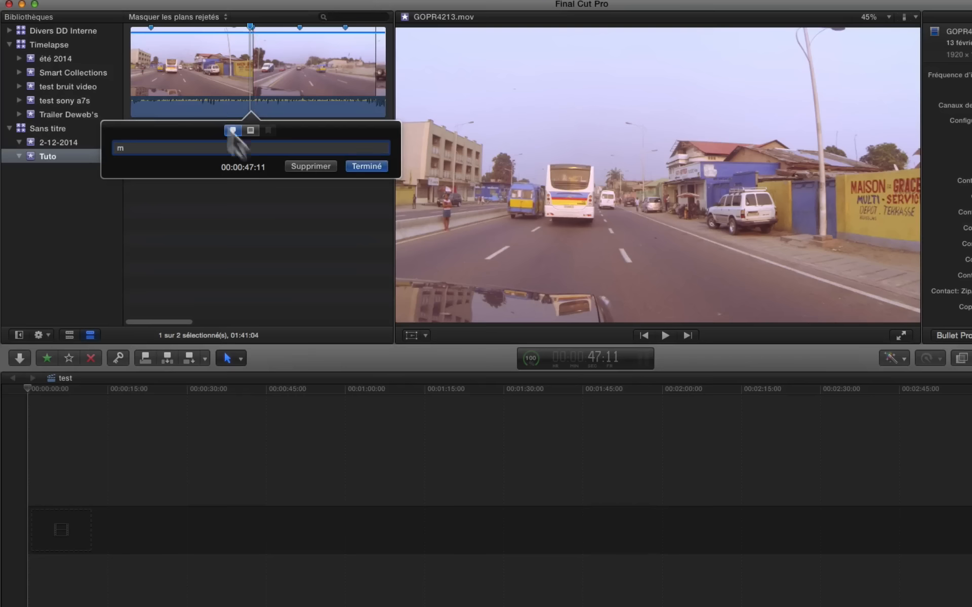
left_click(232, 211)
Open the first marker of new york K7N°1-3-44.mov to read its name, and close it without changes.
left_click(181, 162)
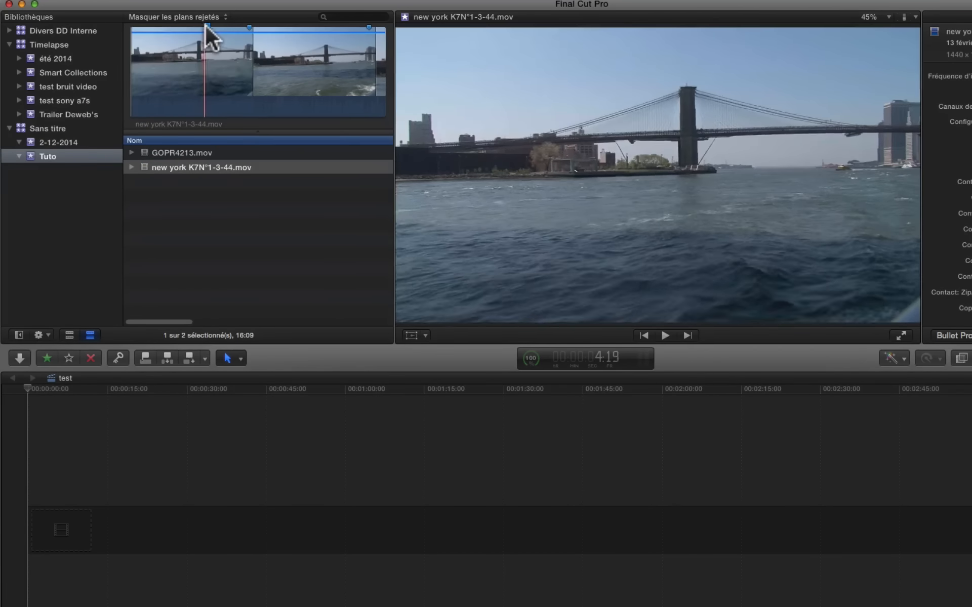
left_click(206, 26)
double_click(205, 25)
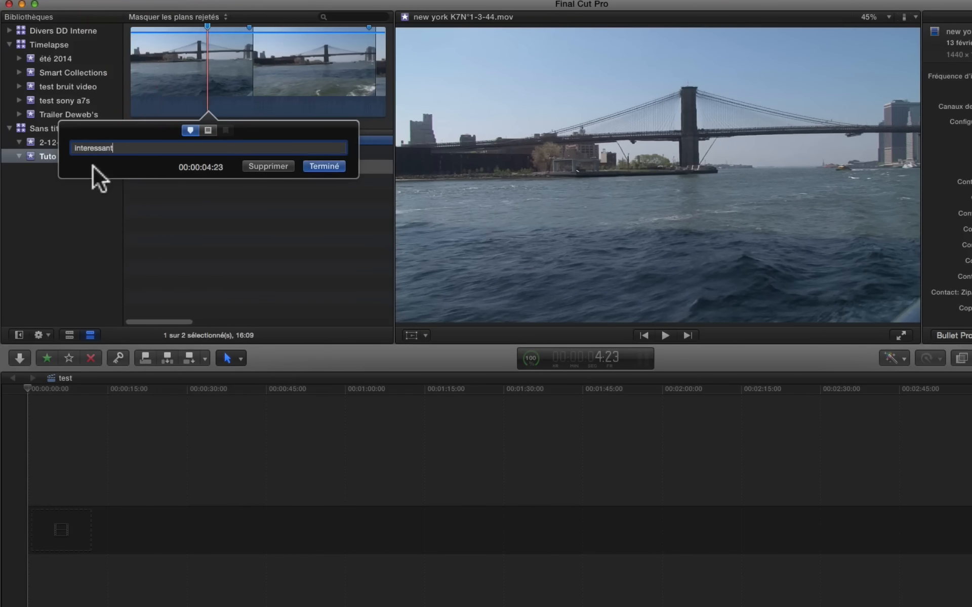
left_click(223, 190)
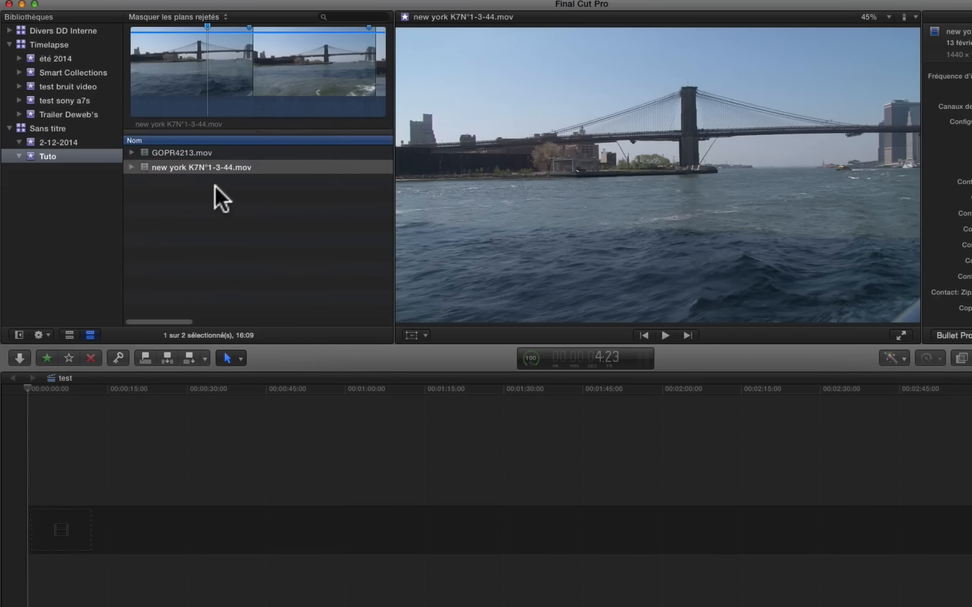